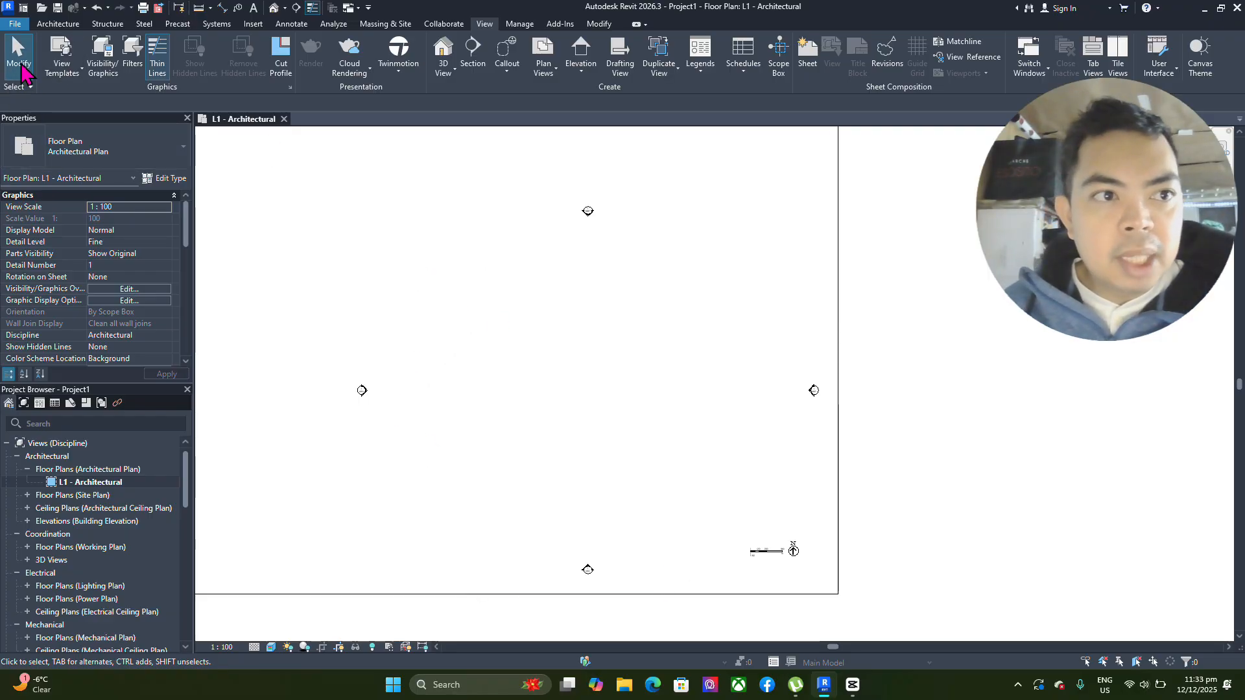
- Create a new project from the Metric Multi-discipline template
{"action": "left_click", "coordinate": [17, 25]}
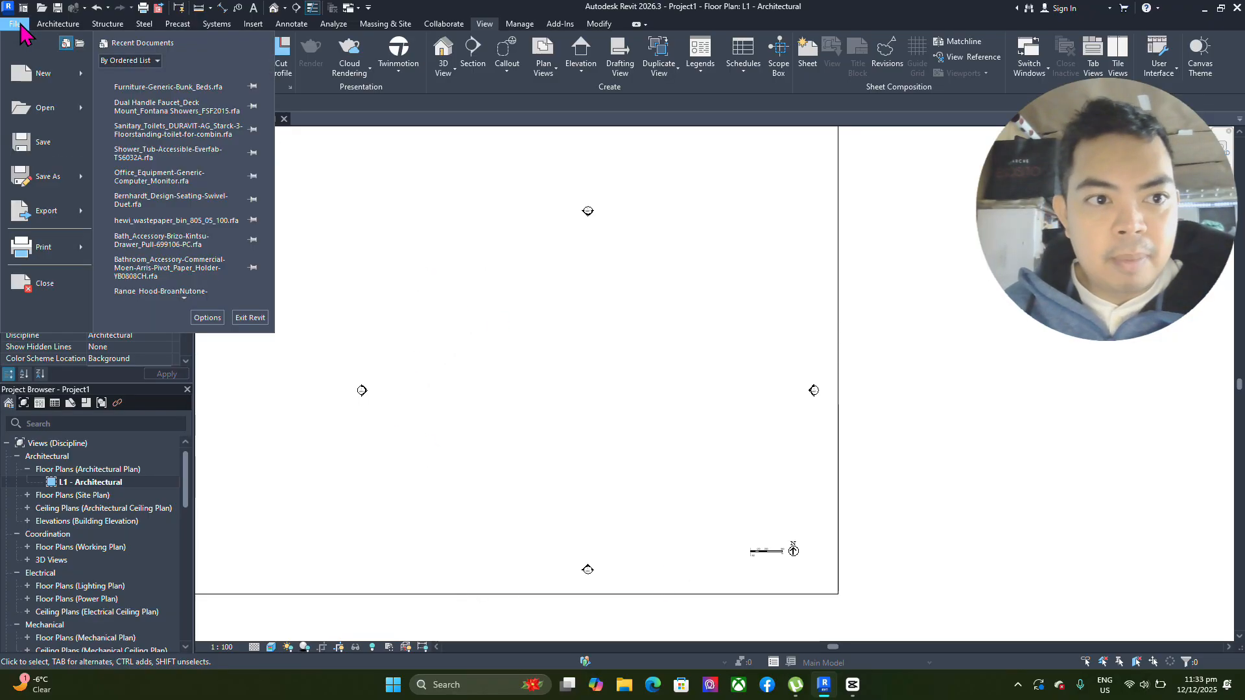
{"action": "left_click", "coordinate": [46, 76]}
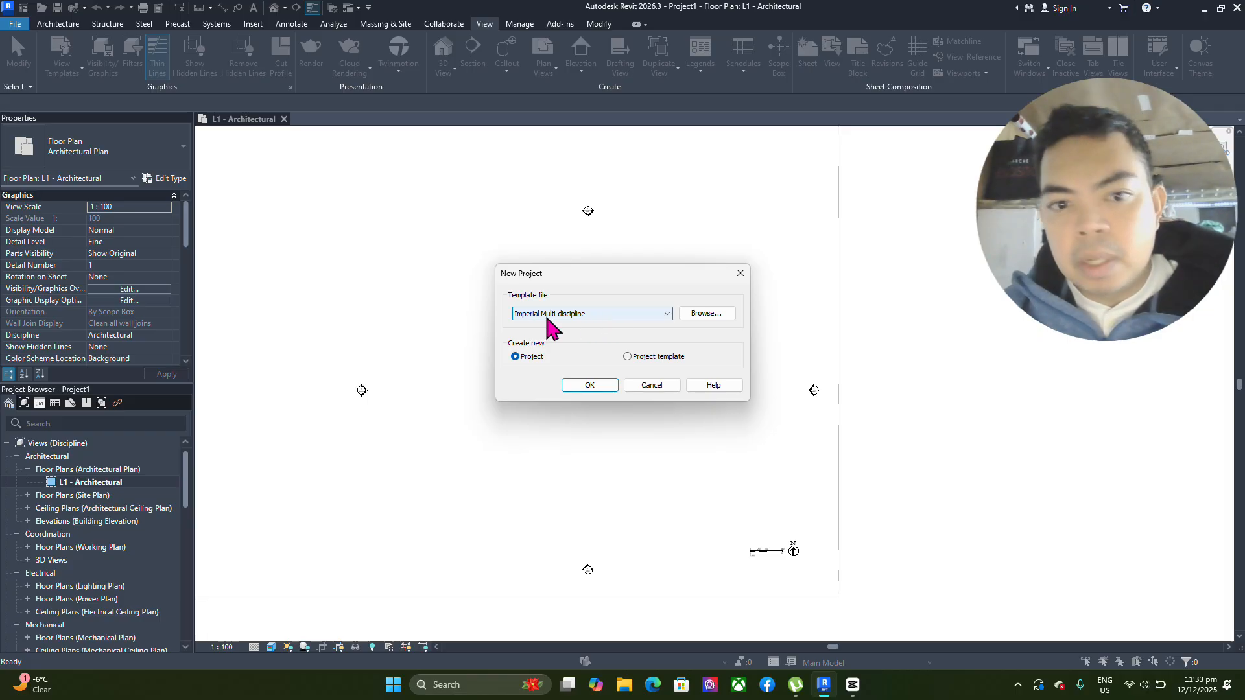
{"action": "left_click", "coordinate": [568, 315]}
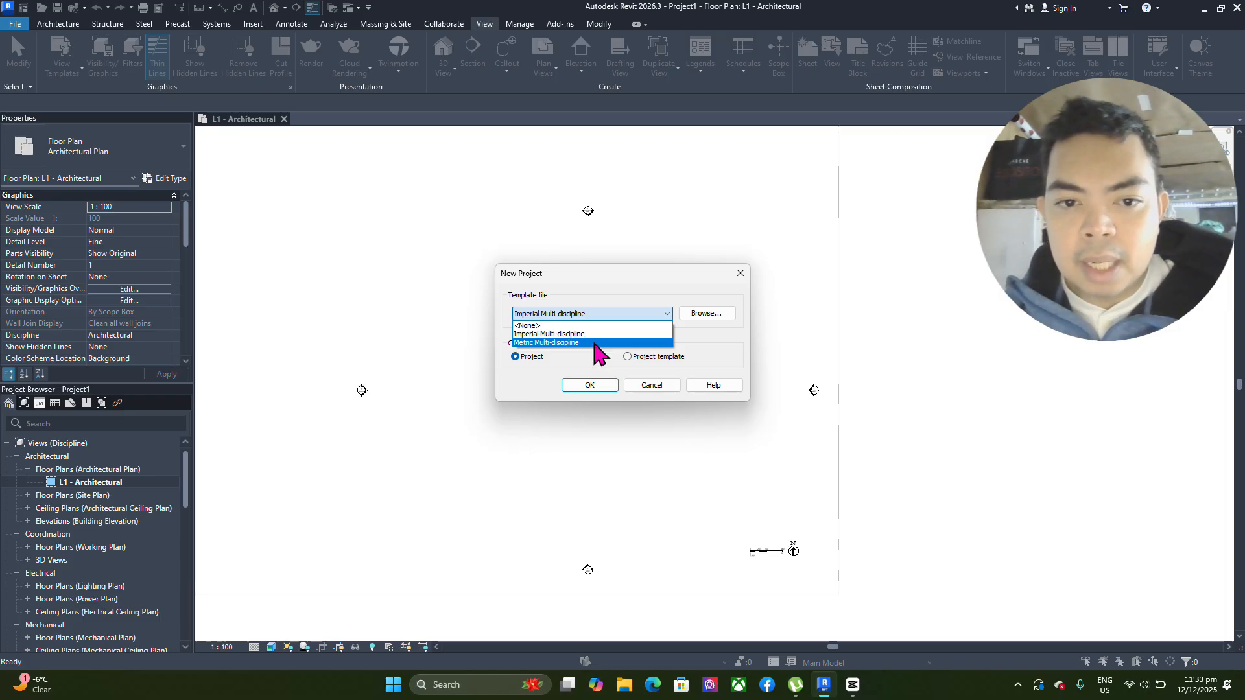
{"action": "left_click", "coordinate": [593, 343]}
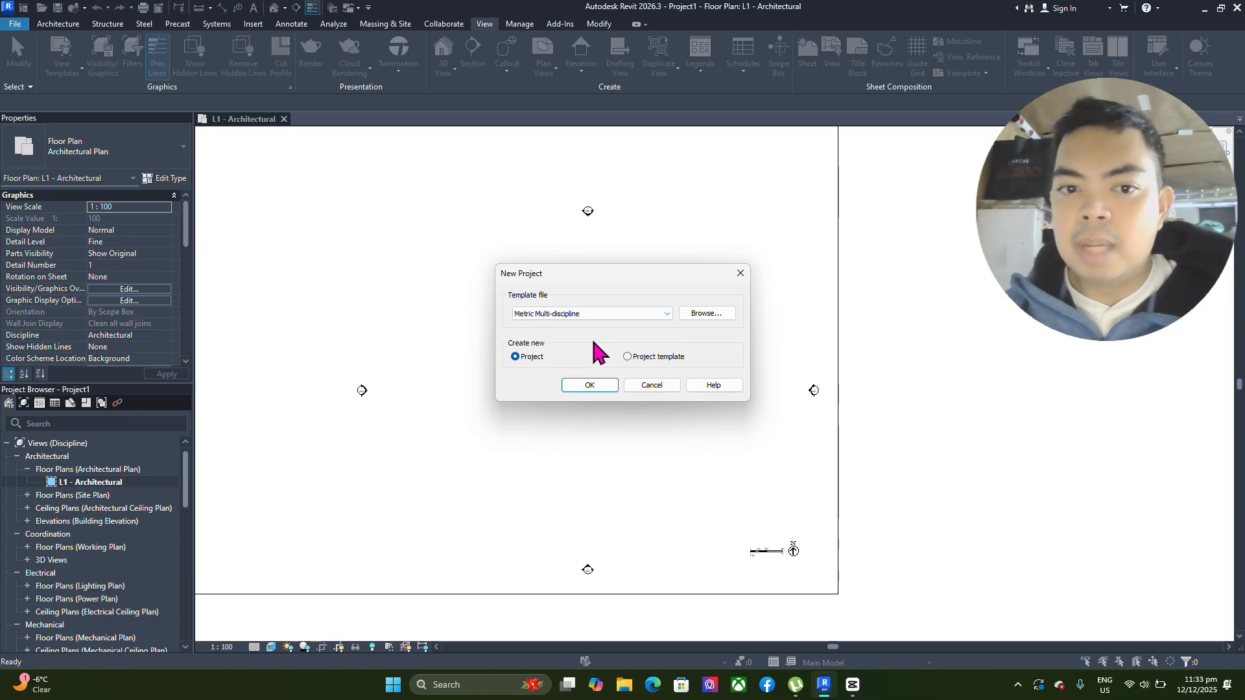
{"action": "left_click", "coordinate": [590, 385]}
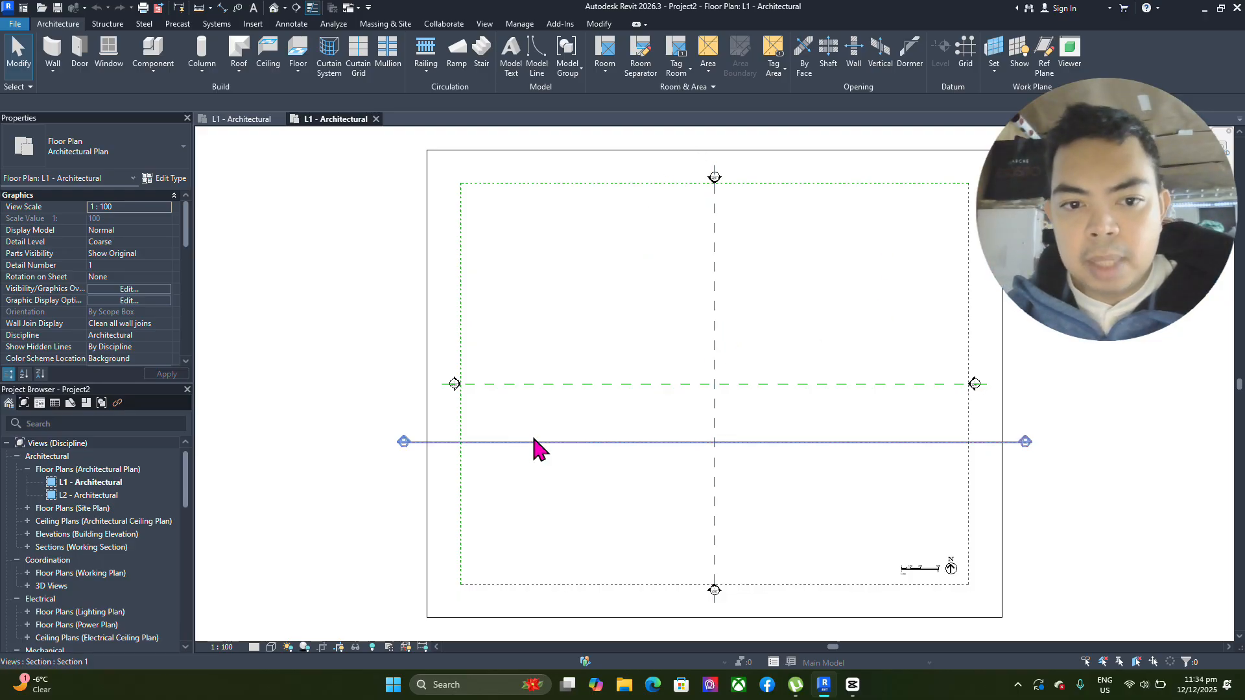
- Examine the new L1 - Architectural plan's reference planes and section line and the views listed for the project
{"action": "scroll", "coordinate": [486, 431], "scroll_direction": "up", "scroll_amount": 2}
{"action": "scroll", "coordinate": [486, 408], "scroll_direction": "down", "scroll_amount": 5}
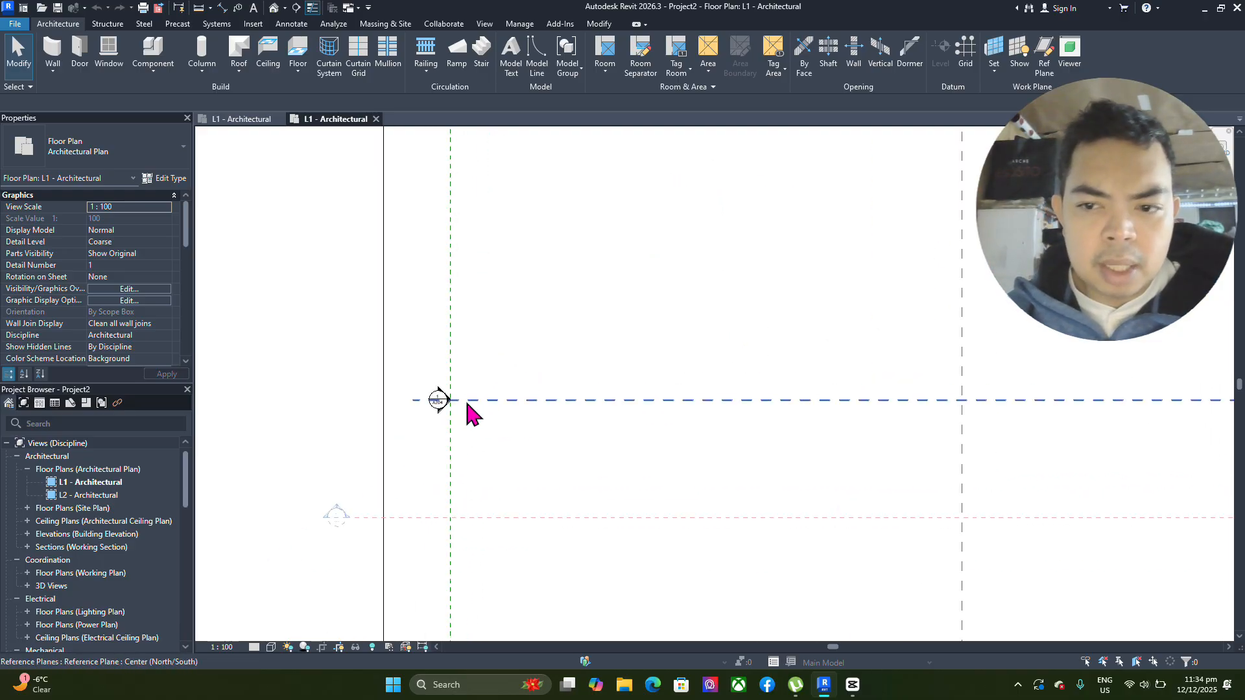
{"action": "scroll", "coordinate": [869, 389], "scroll_direction": "up", "scroll_amount": 2}
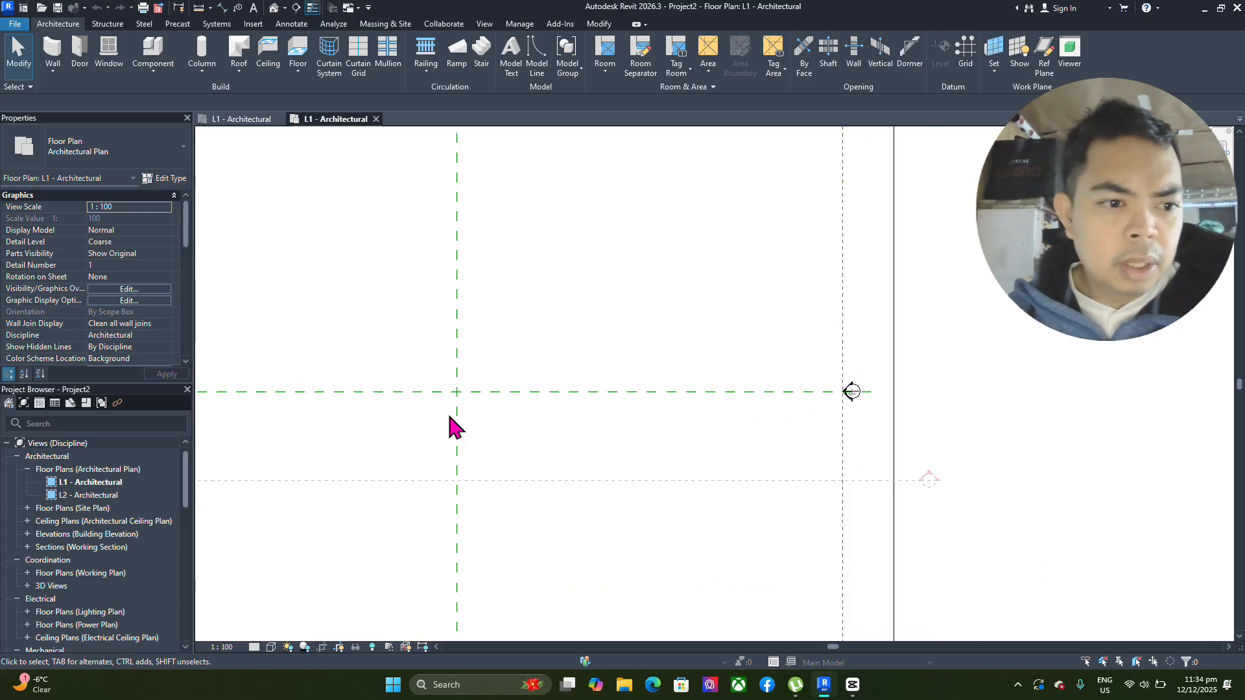
{"action": "scroll", "coordinate": [91, 483], "scroll_direction": "down", "scroll_amount": 1}
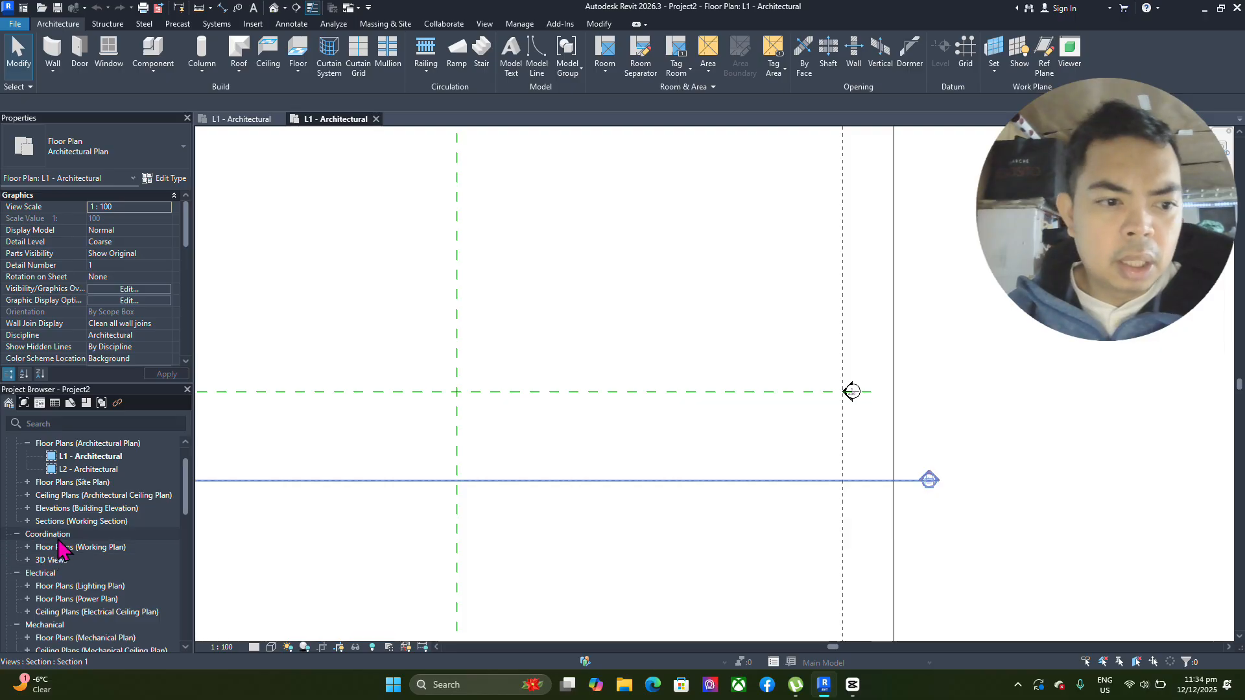
{"action": "scroll", "coordinate": [71, 583], "scroll_direction": "down", "scroll_amount": 2}
{"action": "scroll", "coordinate": [91, 570], "scroll_direction": "up", "scroll_amount": 4}
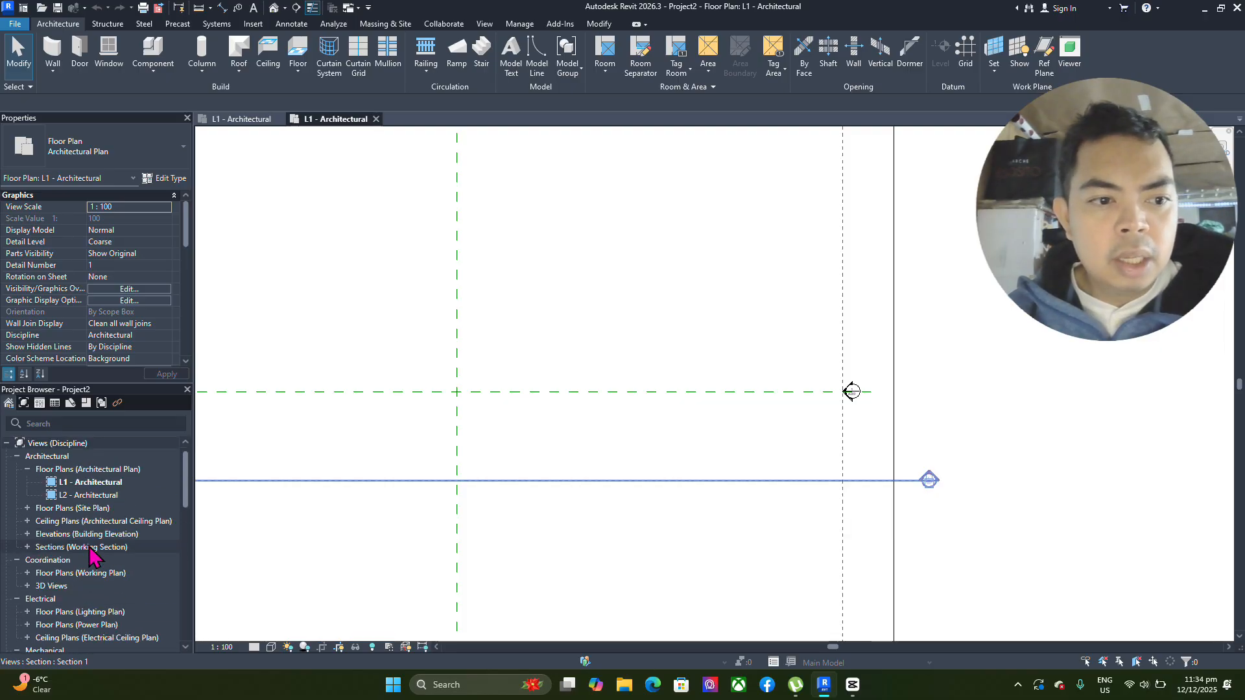
{"action": "scroll", "coordinate": [584, 327], "scroll_direction": "down", "scroll_amount": 3}
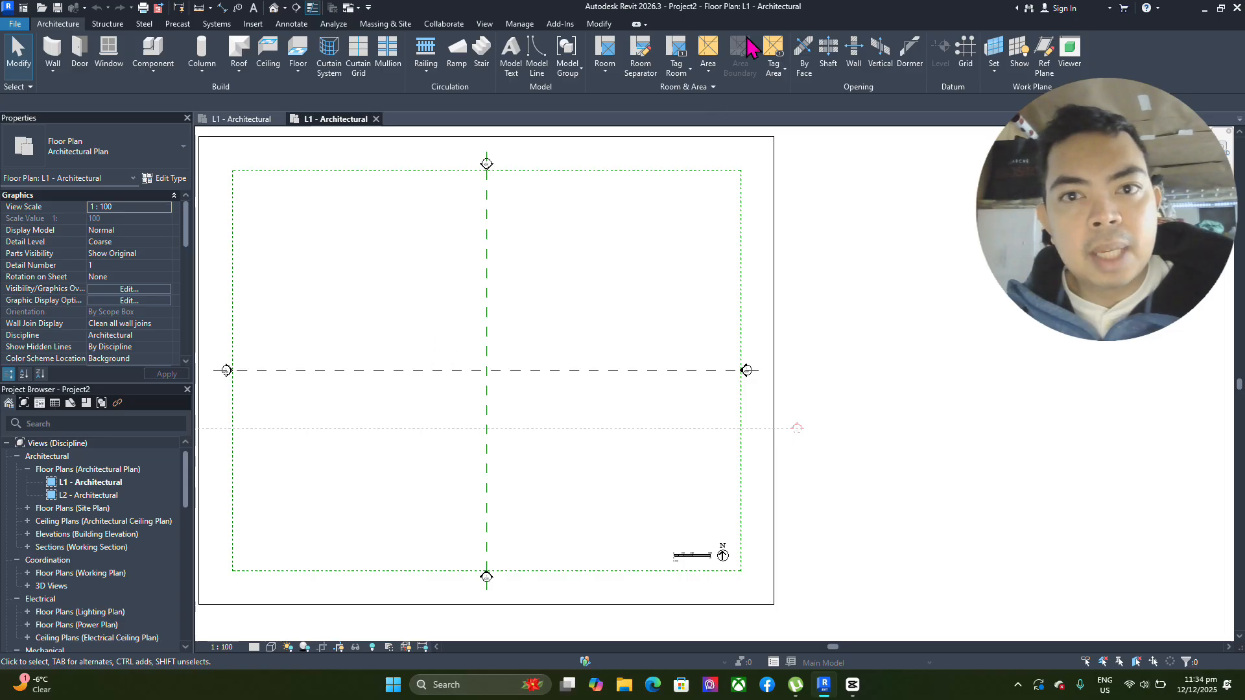
{"action": "left_click", "coordinate": [965, 57]}
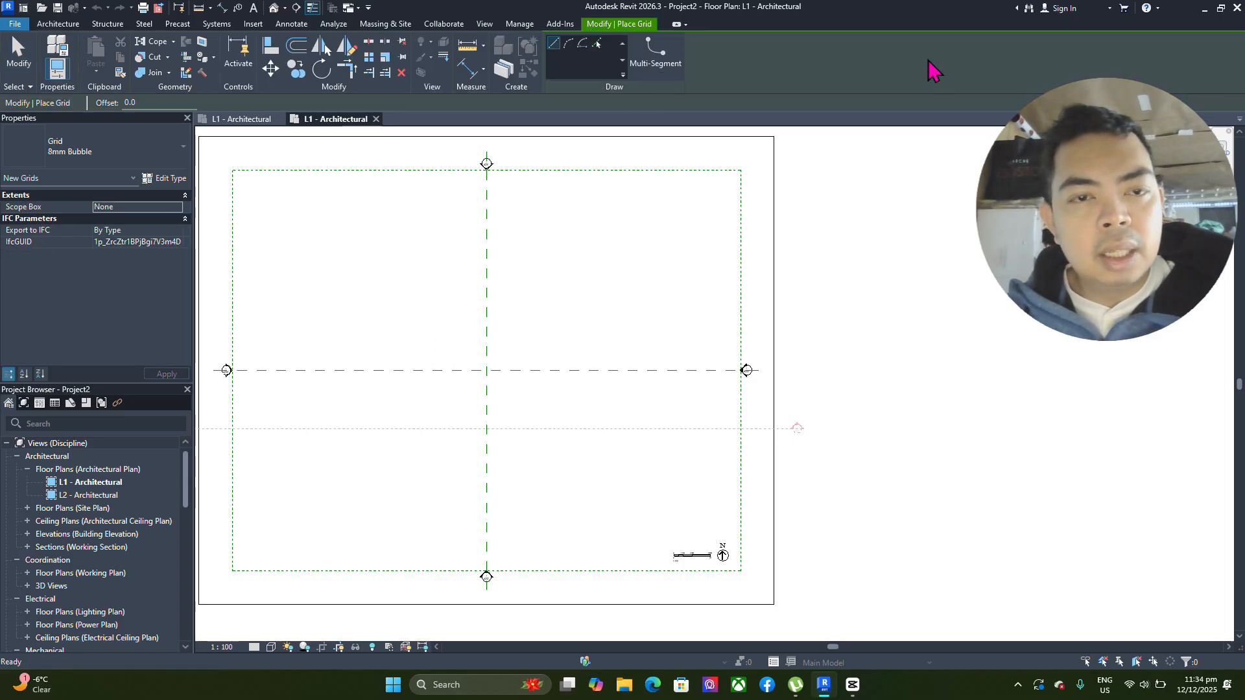
{"action": "left_click", "coordinate": [60, 25]}
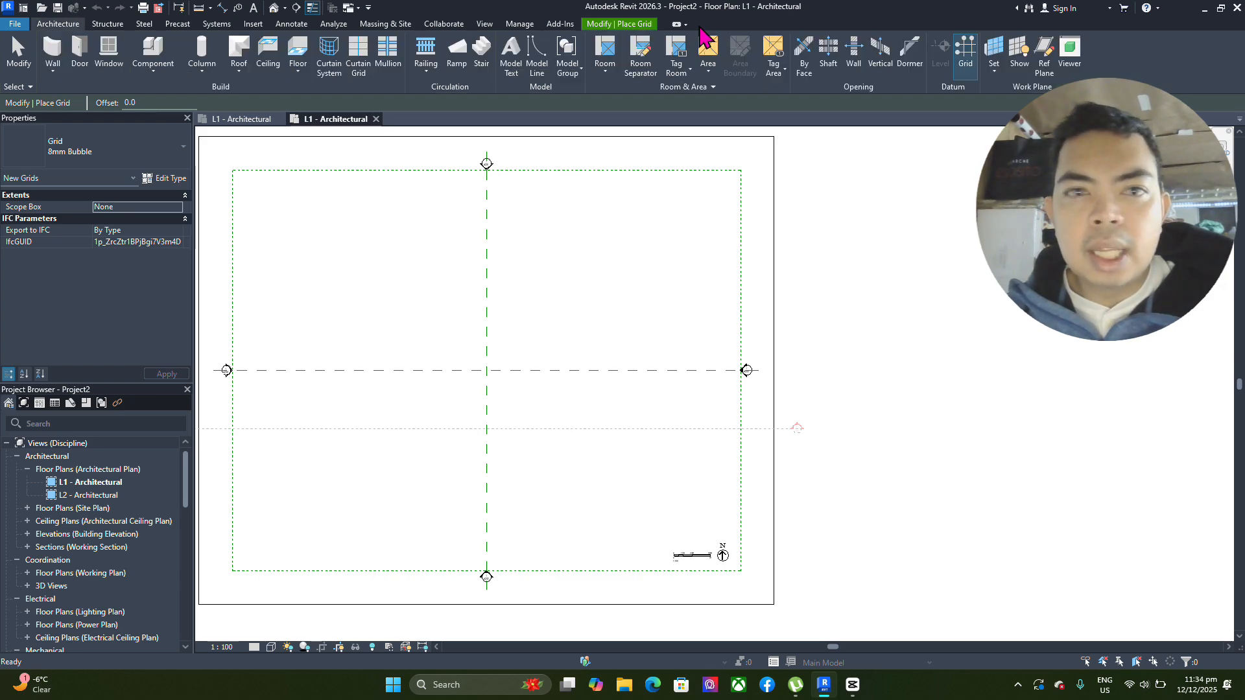
{"action": "left_click", "coordinate": [109, 24]}
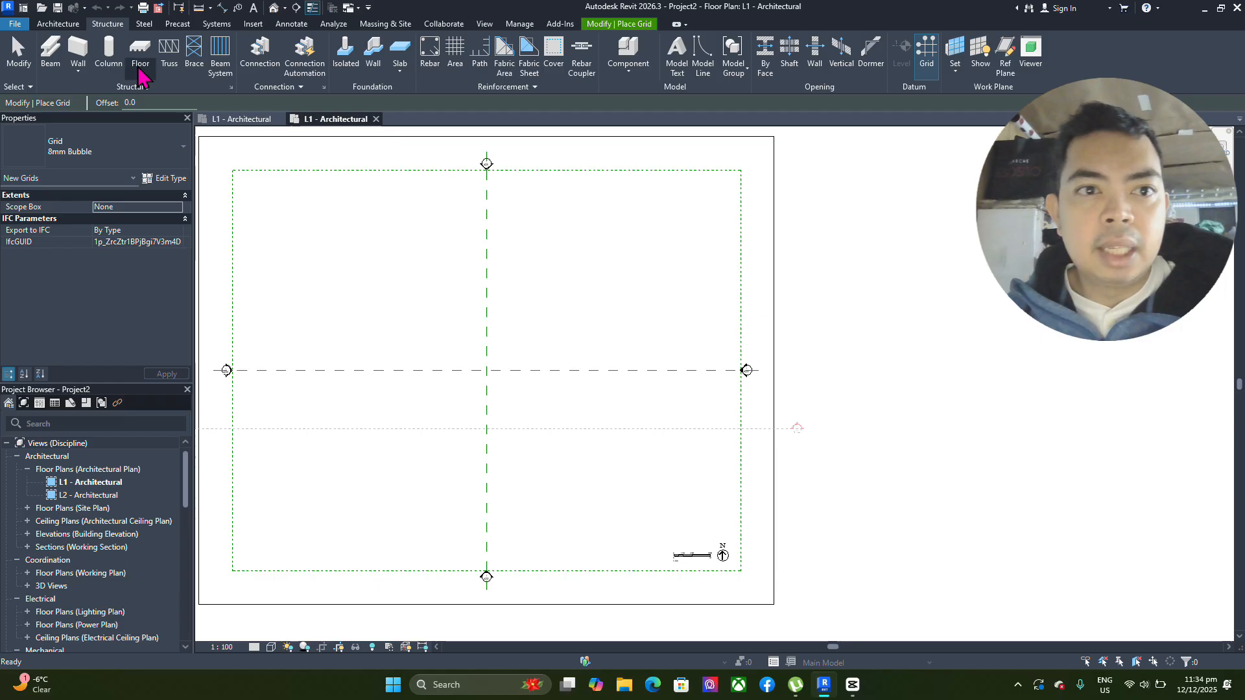
{"action": "left_click", "coordinate": [59, 25]}
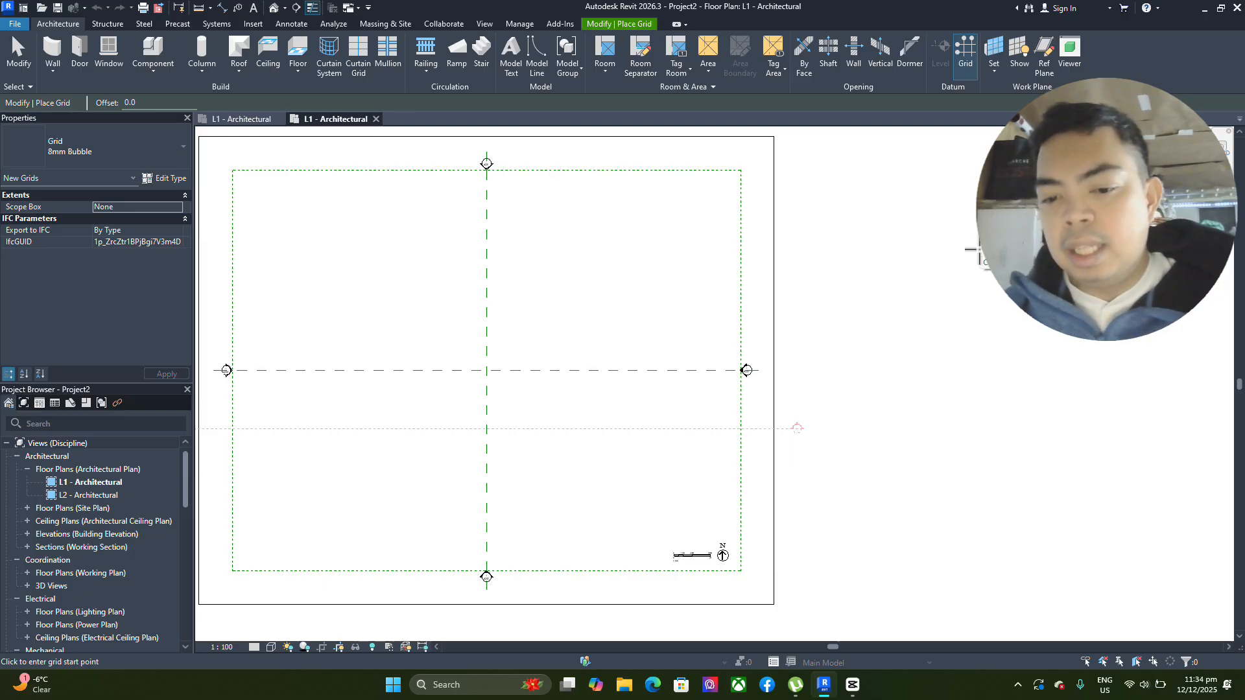
{"action": "middle_click_drag", "start_coordinate": [608, 367], "coordinate": [725, 387]}
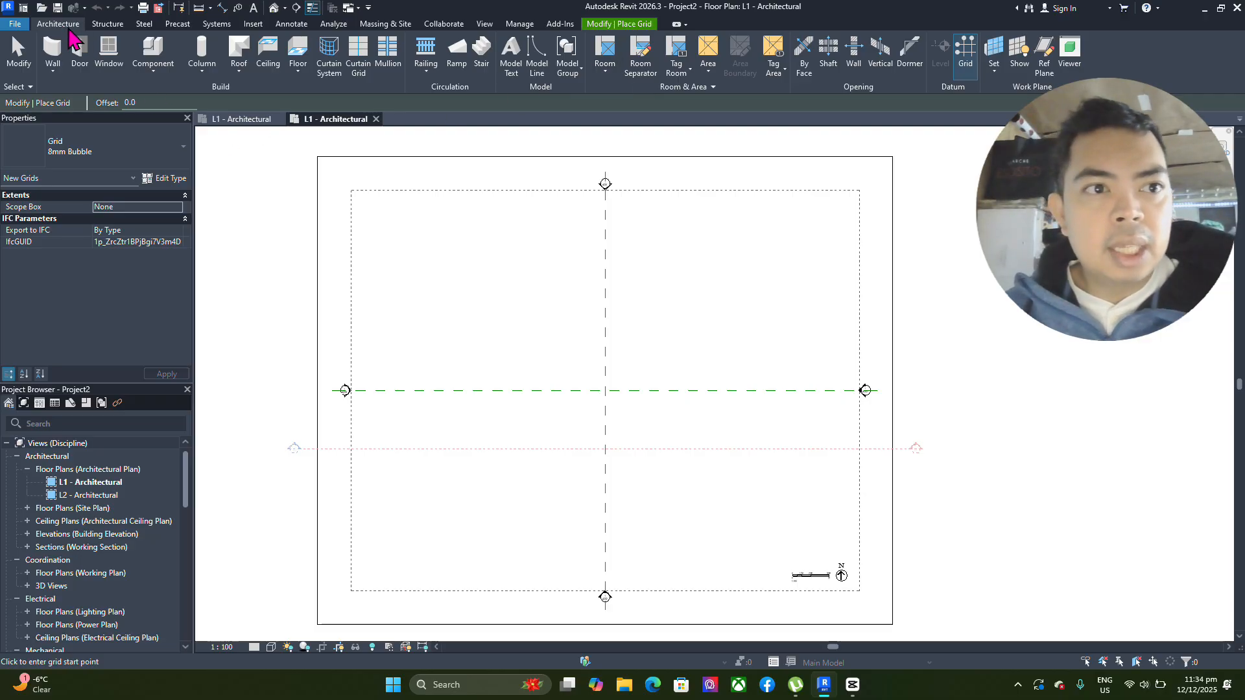
{"action": "left_click", "coordinate": [115, 27]}
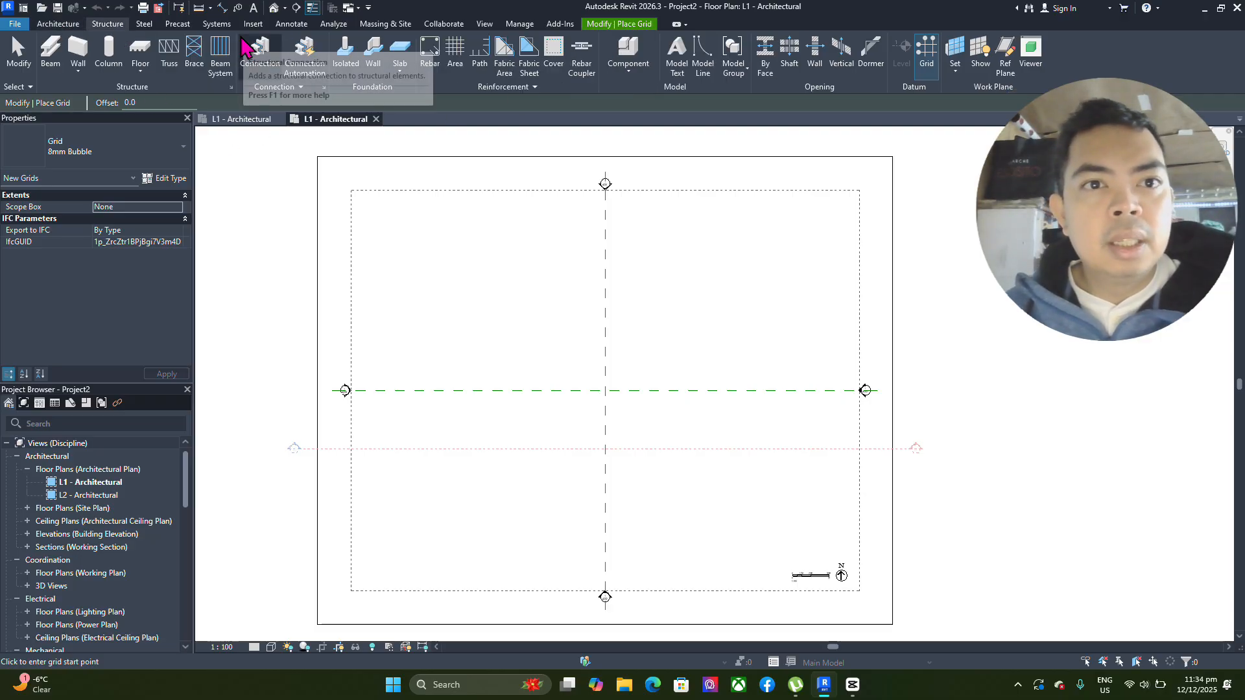
- Inspect the deed data table for creating a property line by distances and bearings, and leave it without creating anything
{"action": "left_click", "coordinate": [369, 25]}
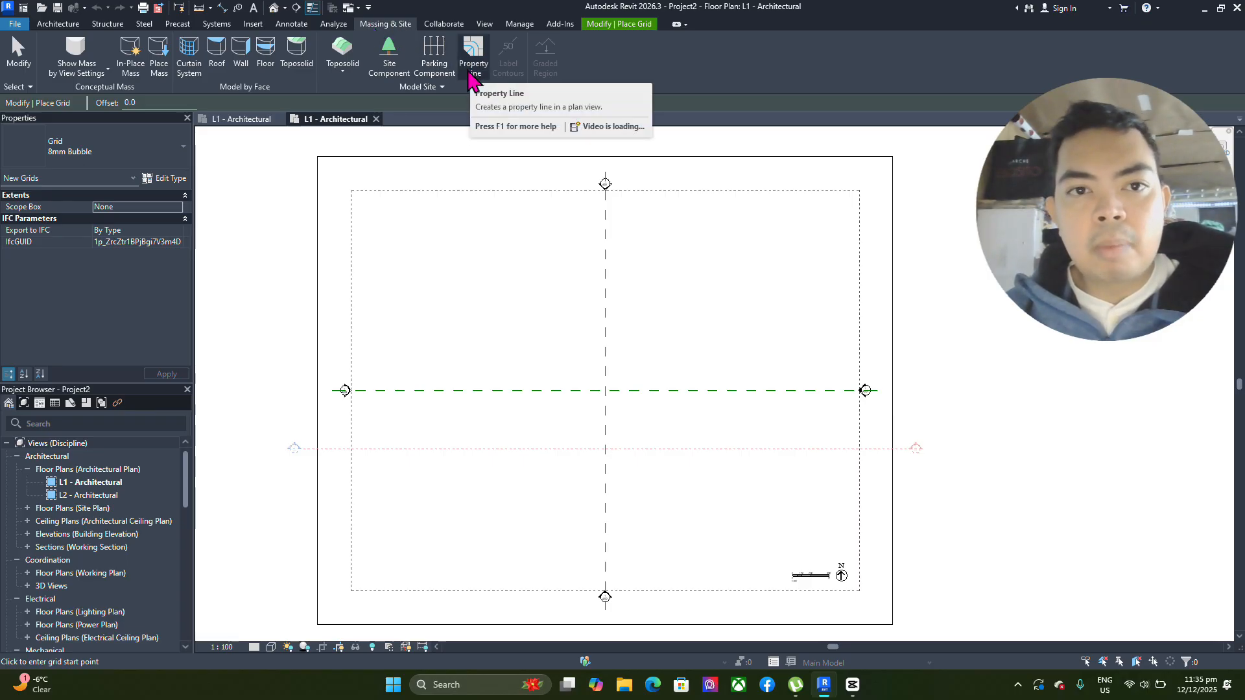
{"action": "left_click", "coordinate": [470, 72]}
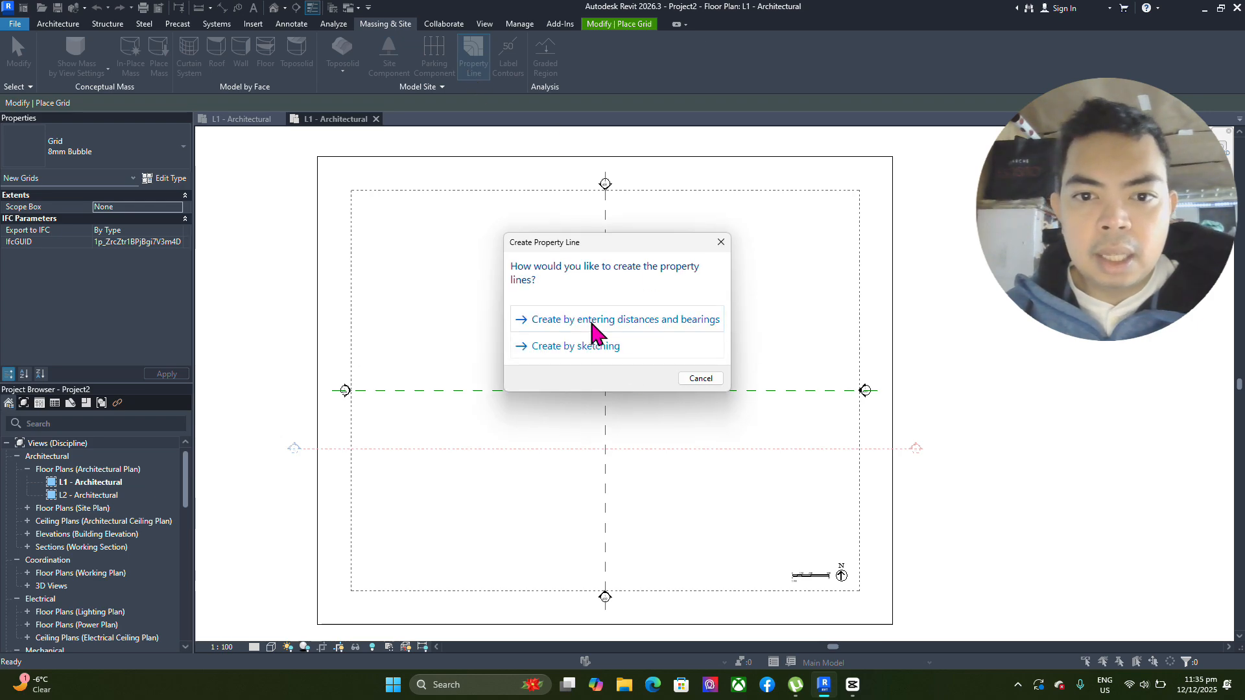
{"action": "left_click", "coordinate": [591, 320]}
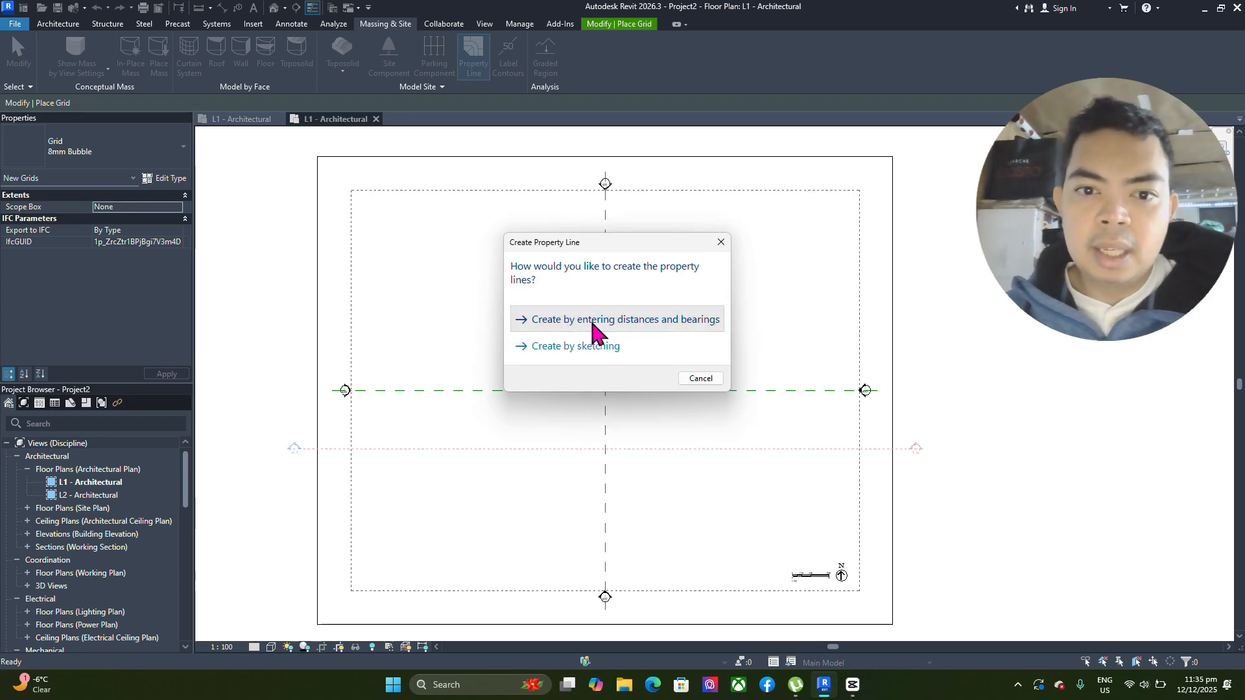
{"action": "left_click", "coordinate": [536, 240]}
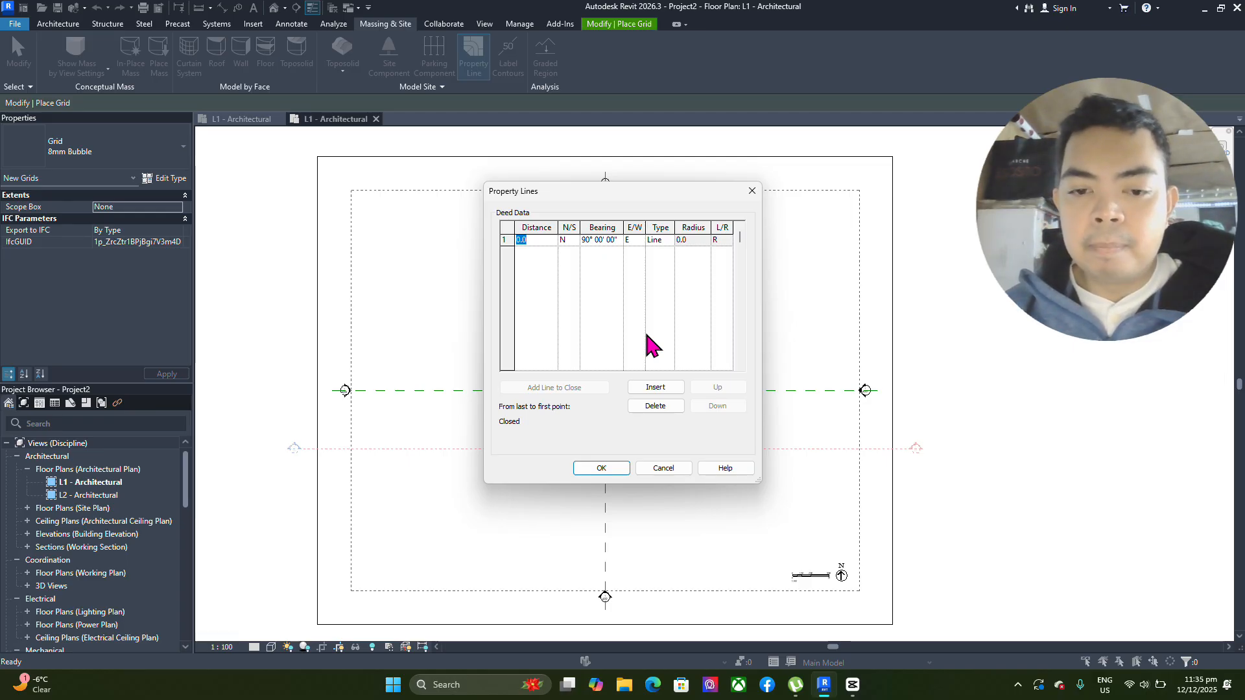
{"action": "left_click_drag", "start_coordinate": [764, 484], "coordinate": [940, 554]}
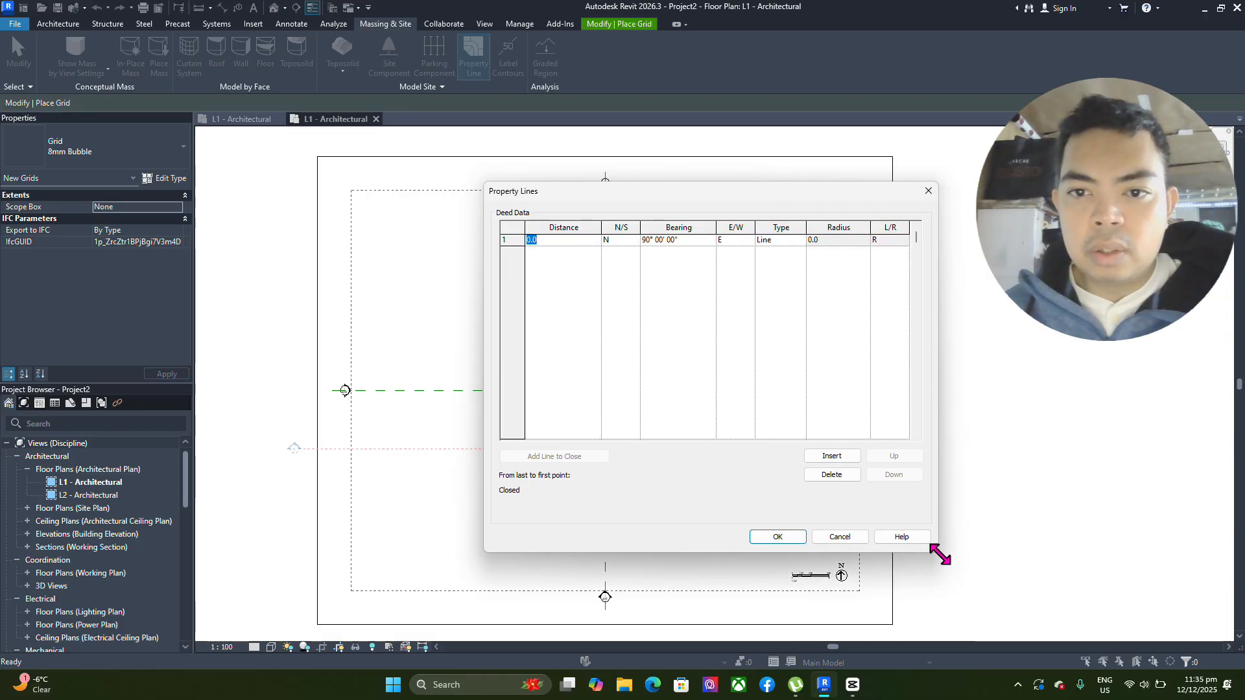
{"action": "left_click", "coordinate": [851, 539]}
- Create a property line by sketching a closed six-sided boundary of about 1,931 m² around the plan's centre and finish the sketch
{"action": "left_click", "coordinate": [473, 72]}
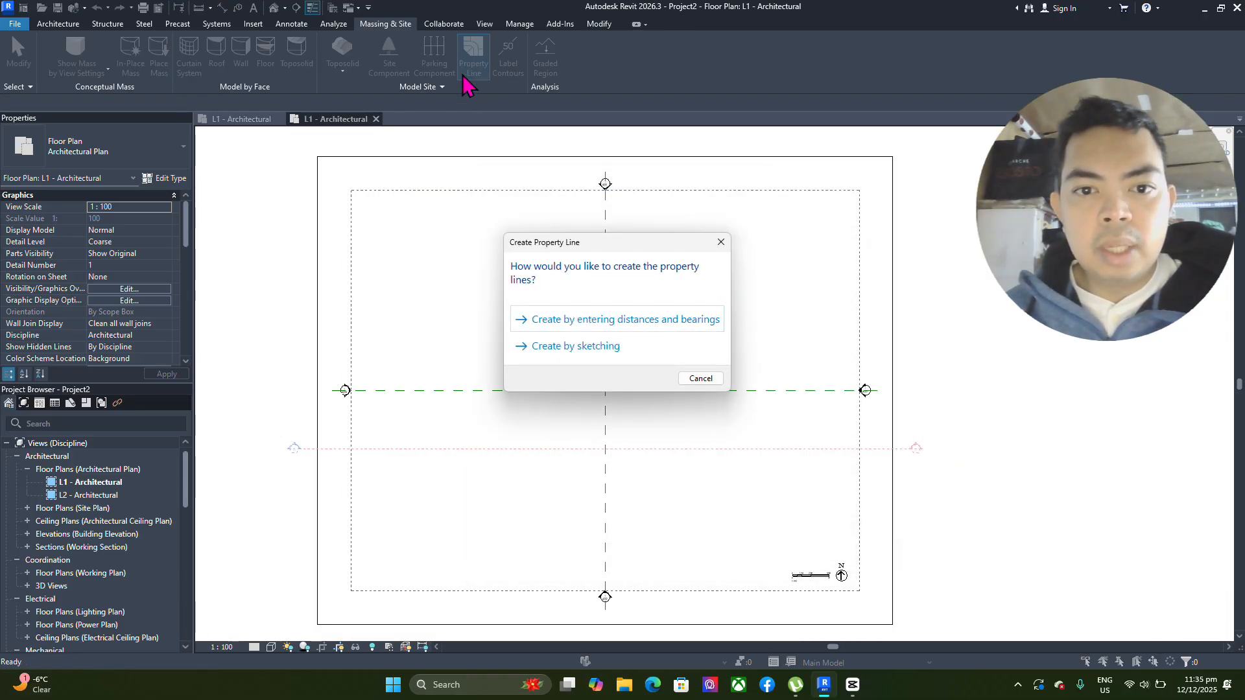
{"action": "left_click", "coordinate": [591, 346]}
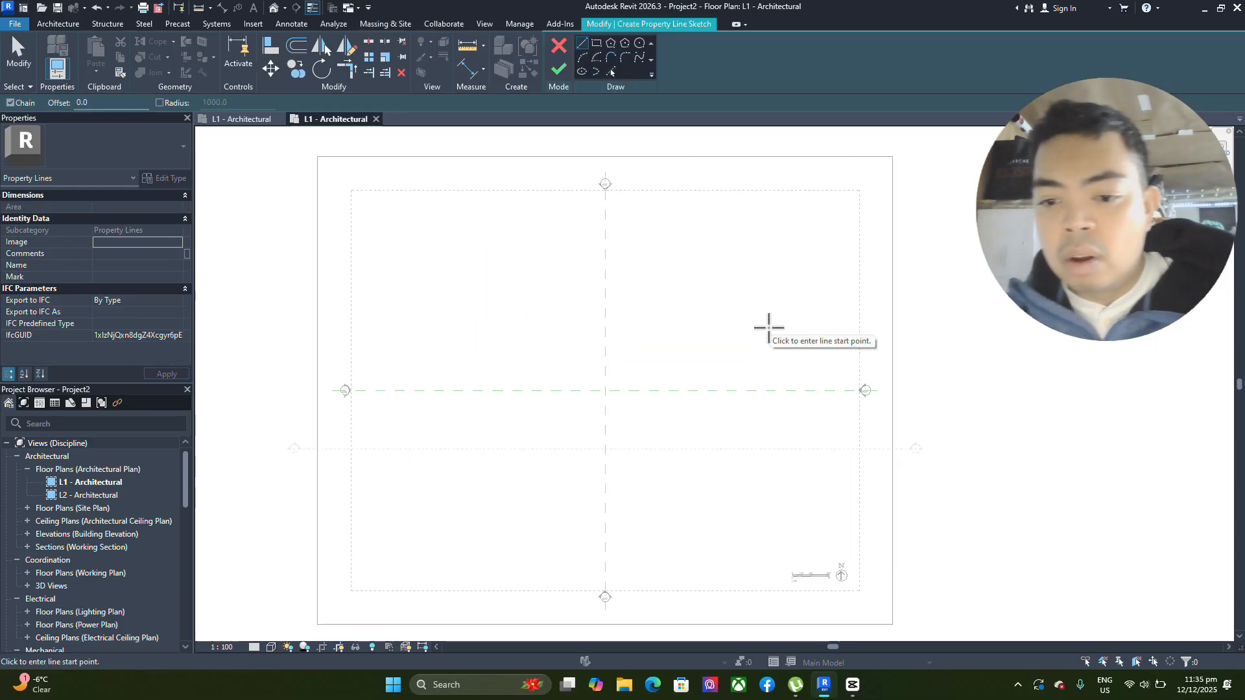
{"action": "left_click", "coordinate": [403, 421]}
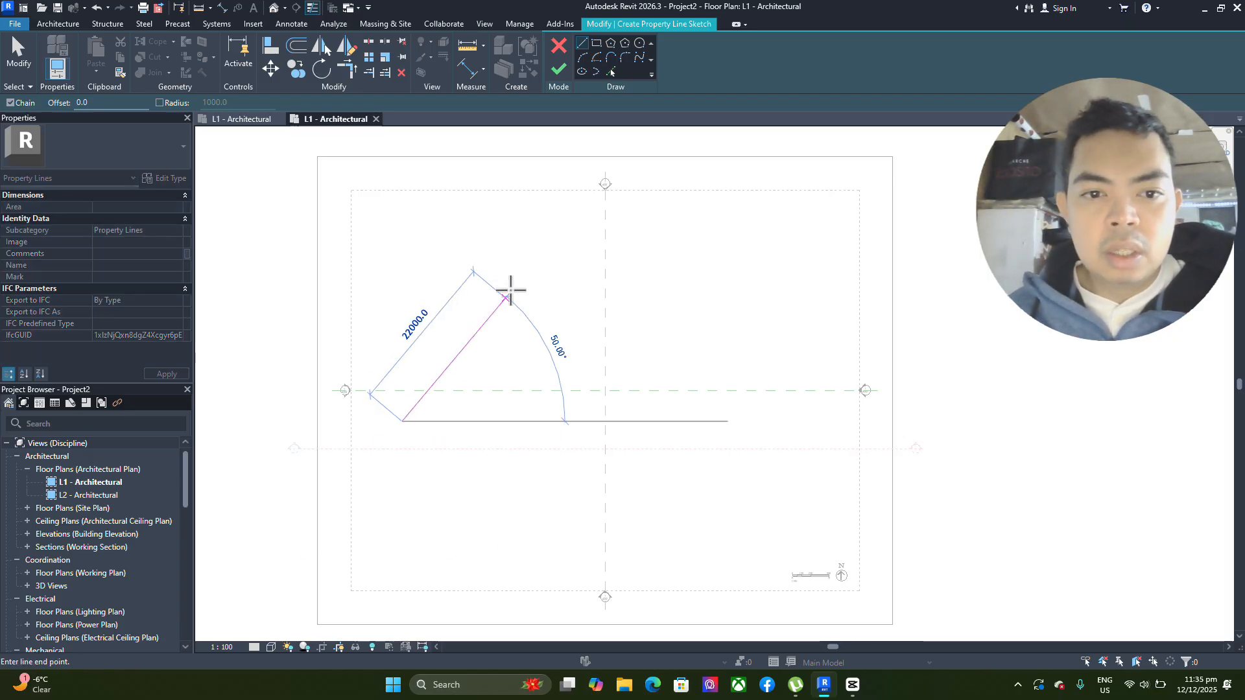
{"action": "left_click", "coordinate": [561, 239]}
{"action": "left_click", "coordinate": [823, 239]}
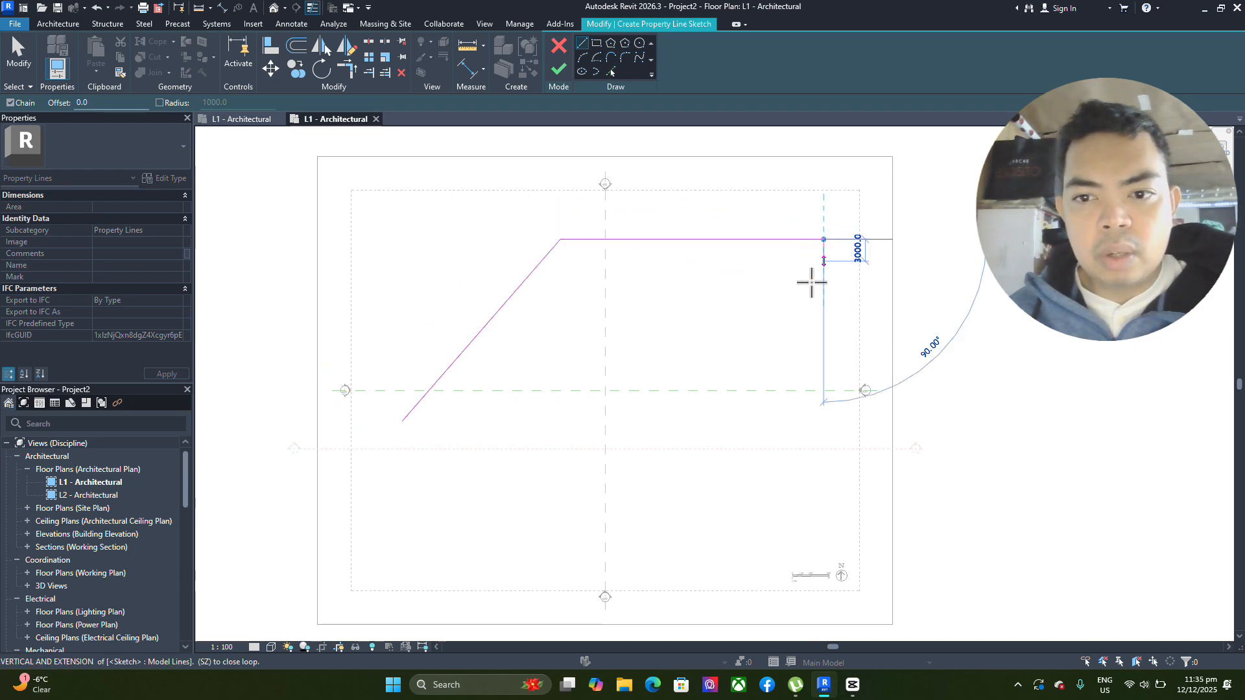
{"action": "left_click", "coordinate": [824, 466]}
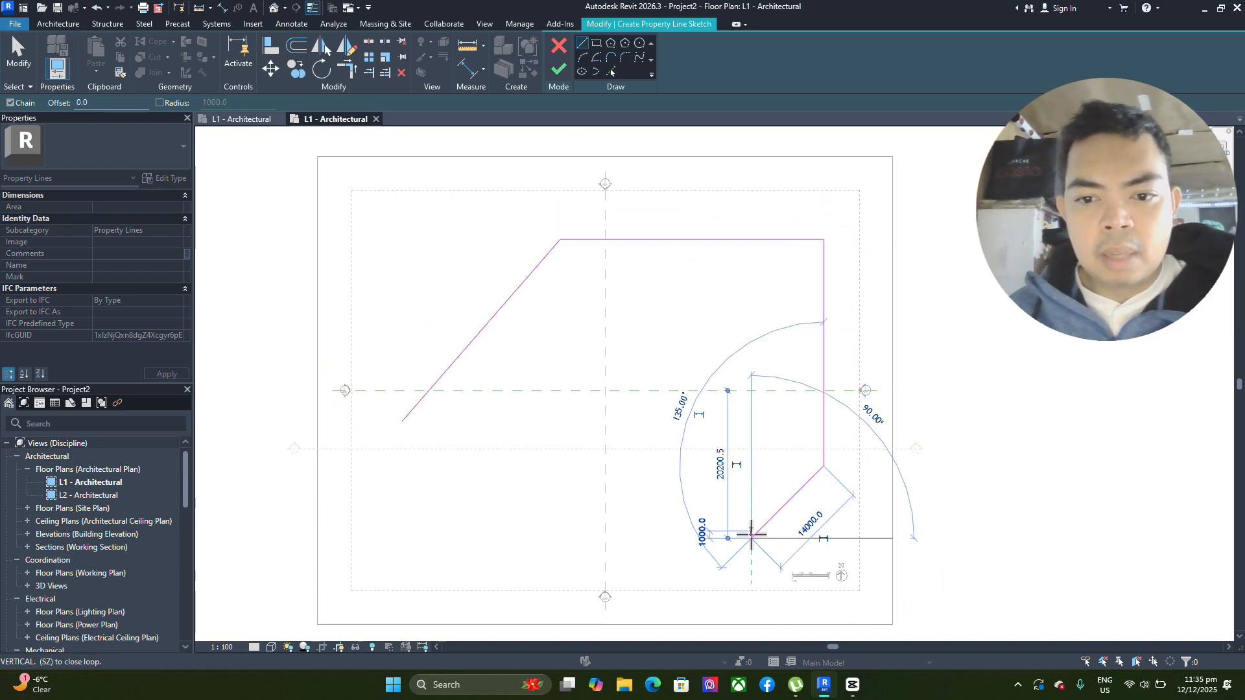
{"action": "left_click", "coordinate": [751, 538]}
{"action": "left_click", "coordinate": [510, 538]}
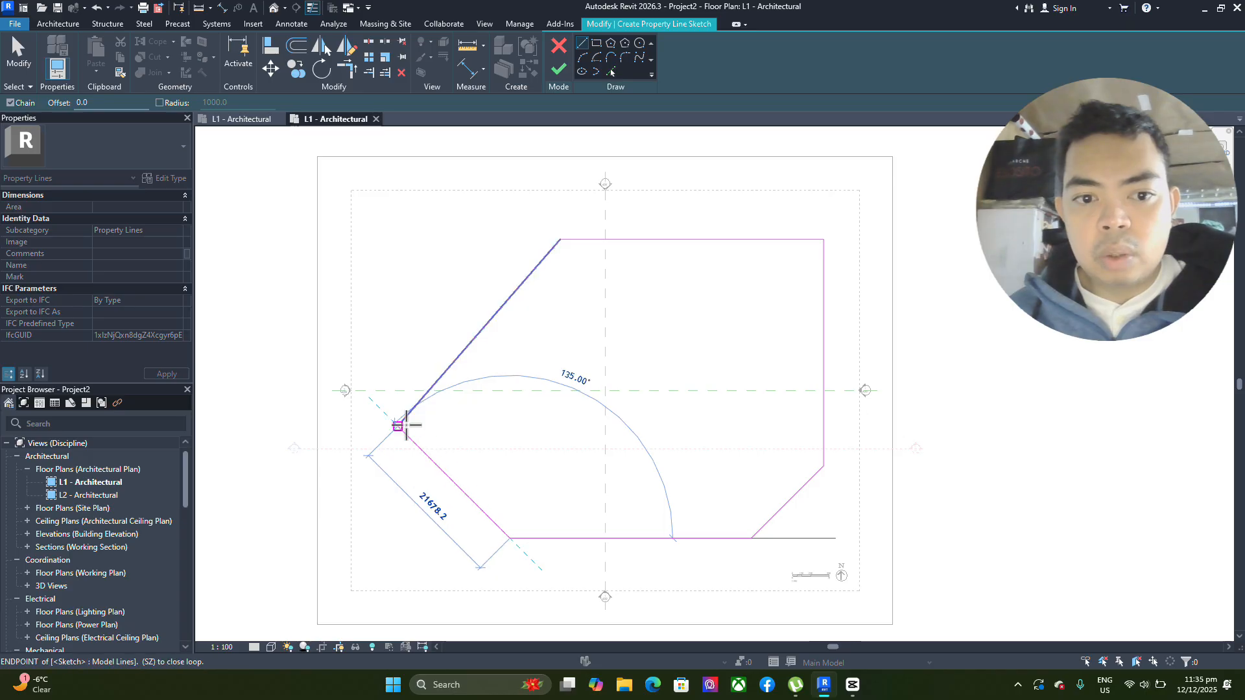
{"action": "left_click", "coordinate": [400, 425]}
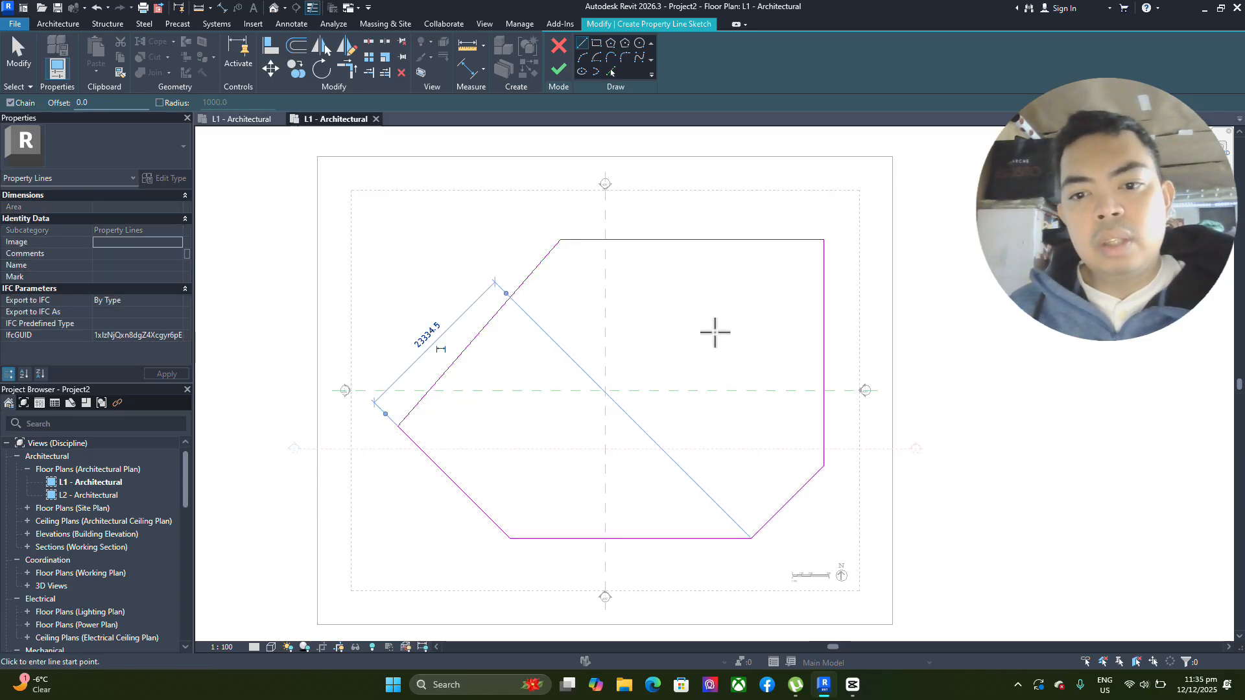
{"action": "left_click", "coordinate": [558, 69]}
{"action": "scroll", "coordinate": [762, 530], "scroll_direction": "up", "scroll_amount": 1}
{"action": "scroll", "coordinate": [761, 531], "scroll_direction": "up", "scroll_amount": 4}
{"action": "middle_click_drag", "start_coordinate": [867, 353], "coordinate": [598, 688]}
{"action": "scroll", "coordinate": [529, 386], "scroll_direction": "down", "scroll_amount": 10}
{"action": "scroll", "coordinate": [435, 435], "scroll_direction": "up", "scroll_amount": 3}
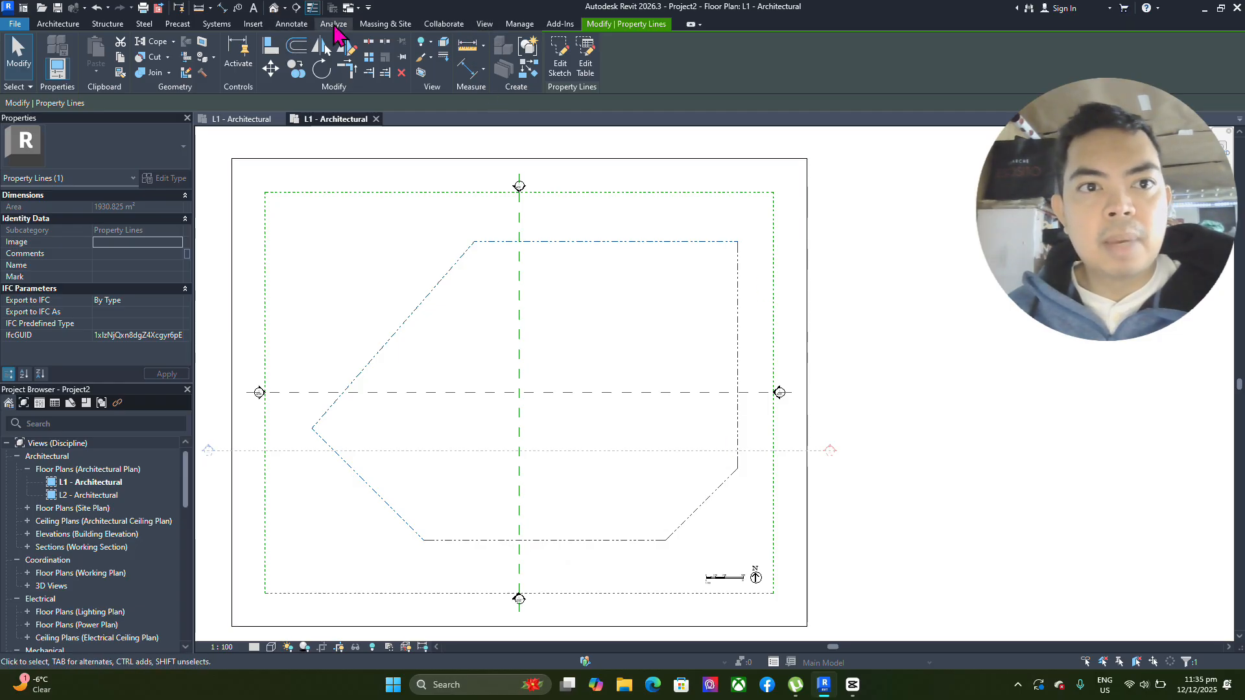
{"action": "left_click", "coordinate": [252, 24]}
{"action": "left_click", "coordinate": [484, 24]}
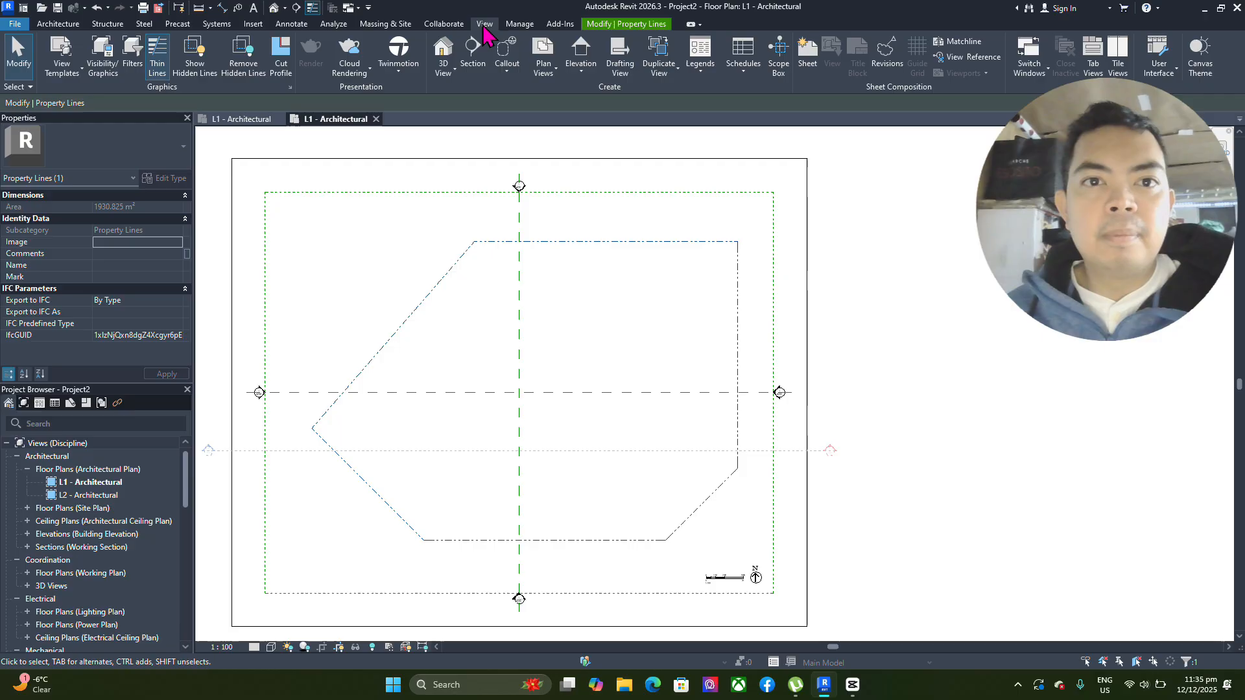
{"action": "left_click", "coordinate": [72, 25]}
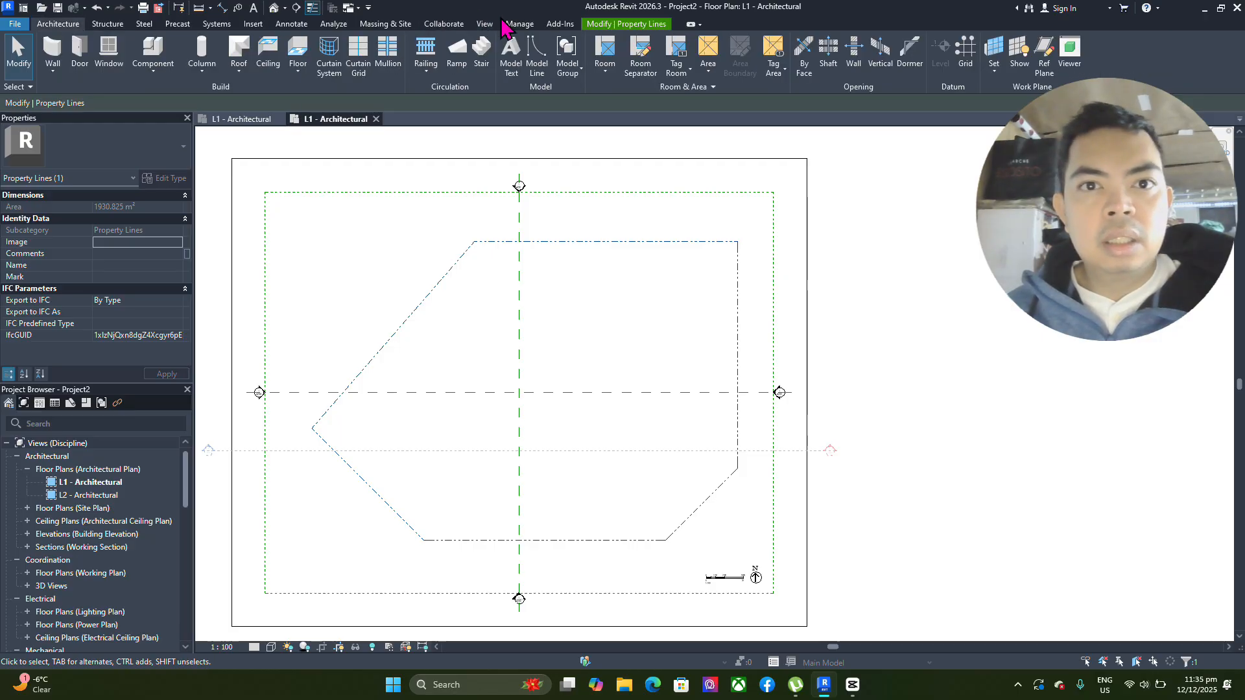
{"action": "left_click", "coordinate": [644, 24]}
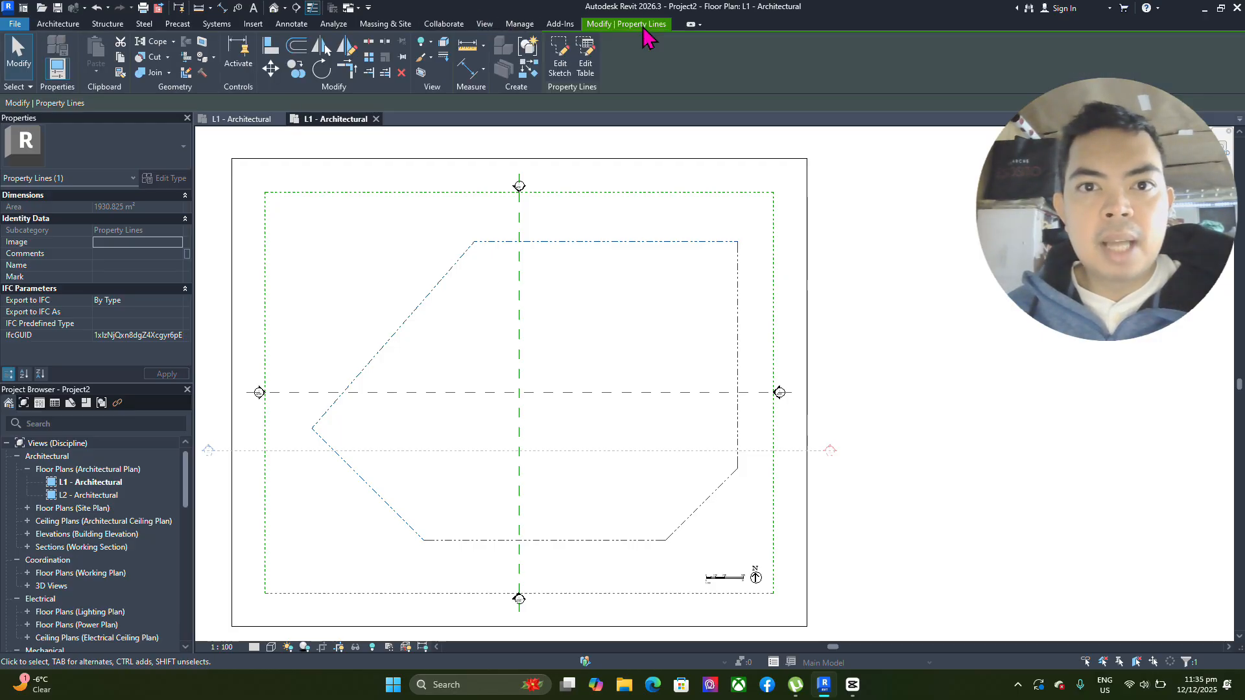
{"action": "left_click", "coordinate": [508, 139]}
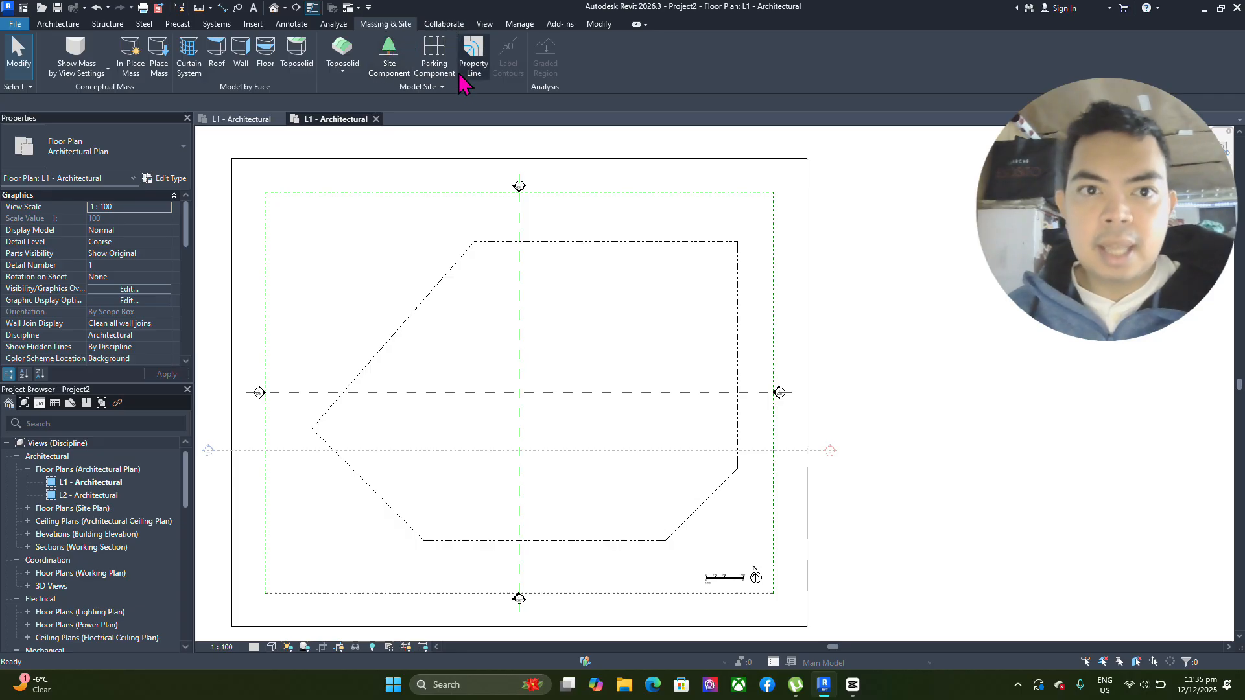
- Examine the finished property line and its properties on the plan, and leave it unselected
{"action": "left_click", "coordinate": [636, 389]}
{"action": "right_click", "coordinate": [633, 312]}
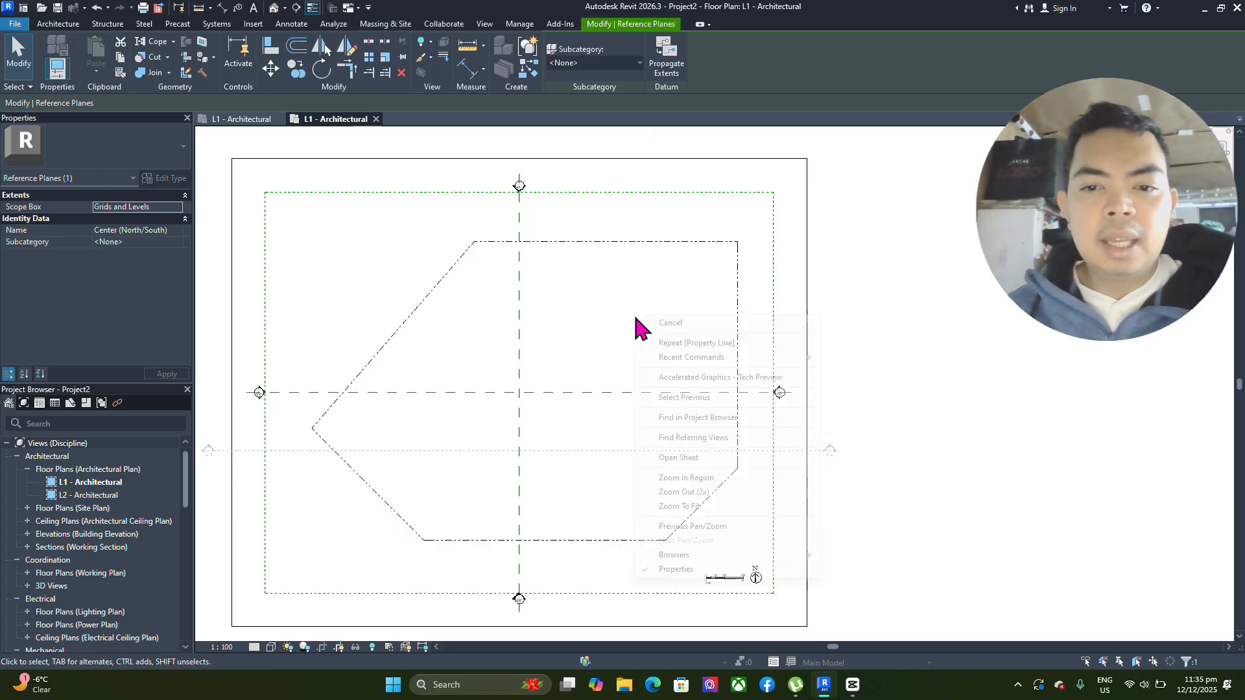
{"action": "left_click", "coordinate": [596, 293]}
{"action": "left_click", "coordinate": [721, 484]}
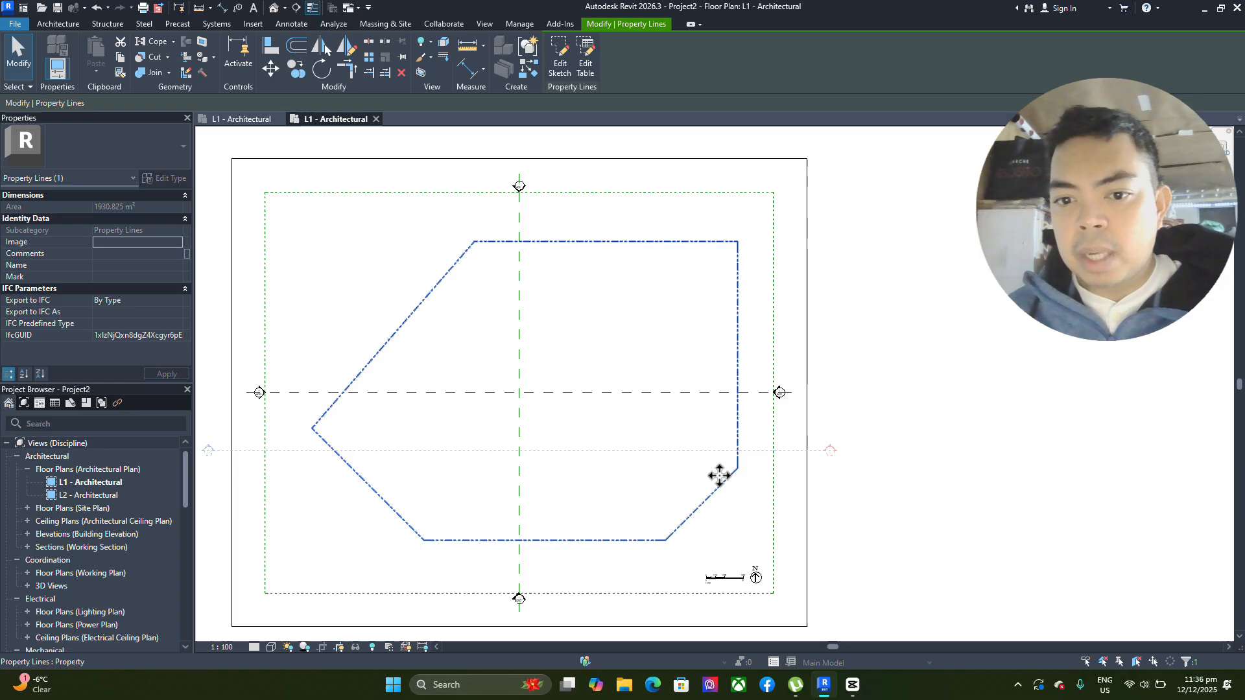
{"action": "key", "text": "Escape"}
{"action": "scroll", "coordinate": [733, 296], "scroll_direction": "up", "scroll_amount": 2}
{"action": "scroll", "coordinate": [486, 272], "scroll_direction": "down", "scroll_amount": 3}
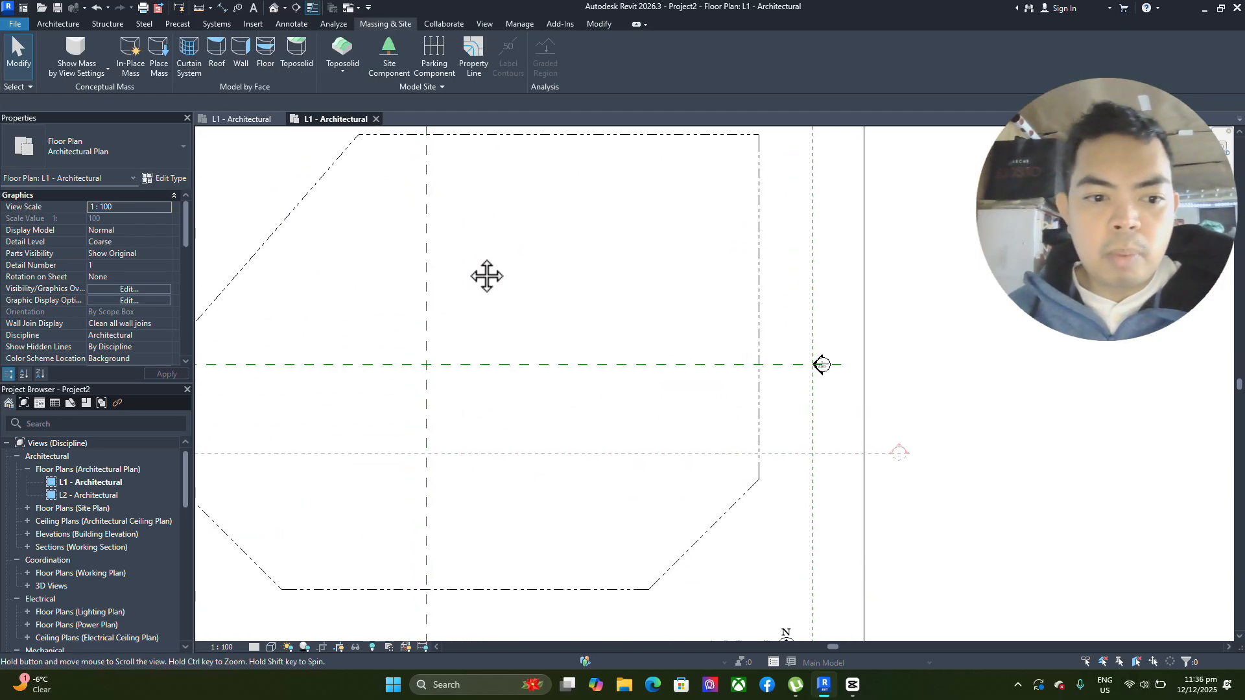
- Set the plan's detail level to Fine and its visual style to Realistic
{"action": "left_click", "coordinate": [270, 646]}
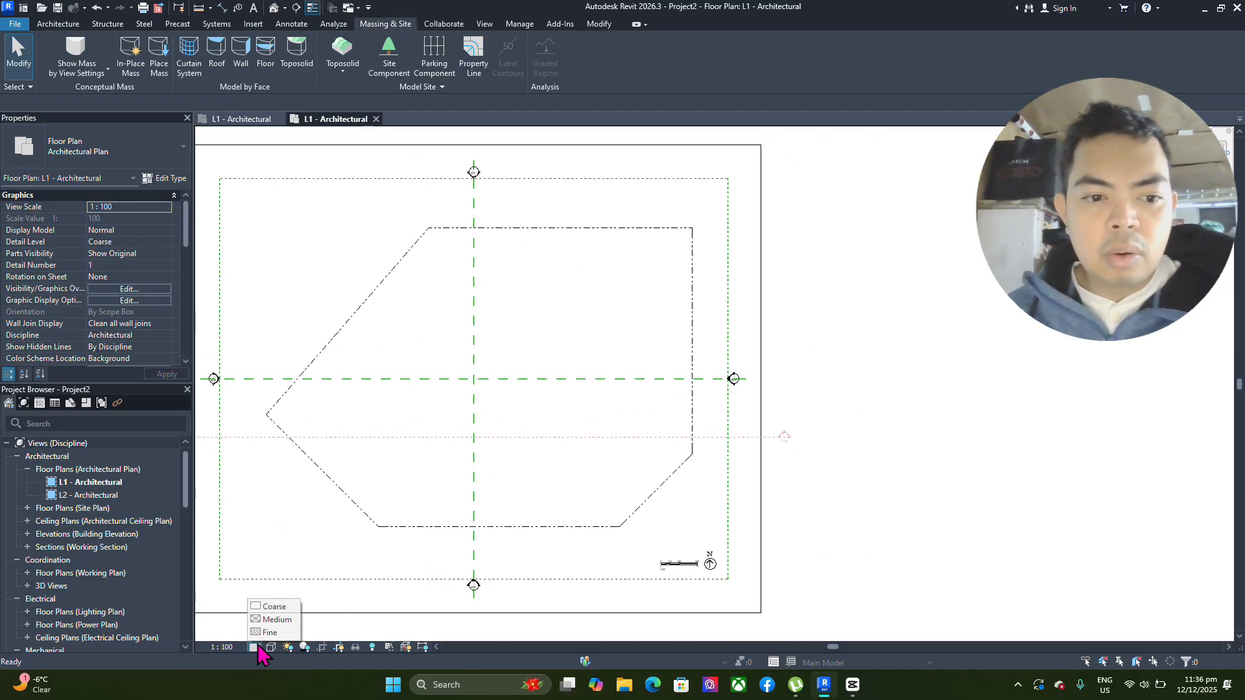
{"action": "left_click", "coordinate": [271, 632]}
{"action": "left_click", "coordinate": [271, 647]}
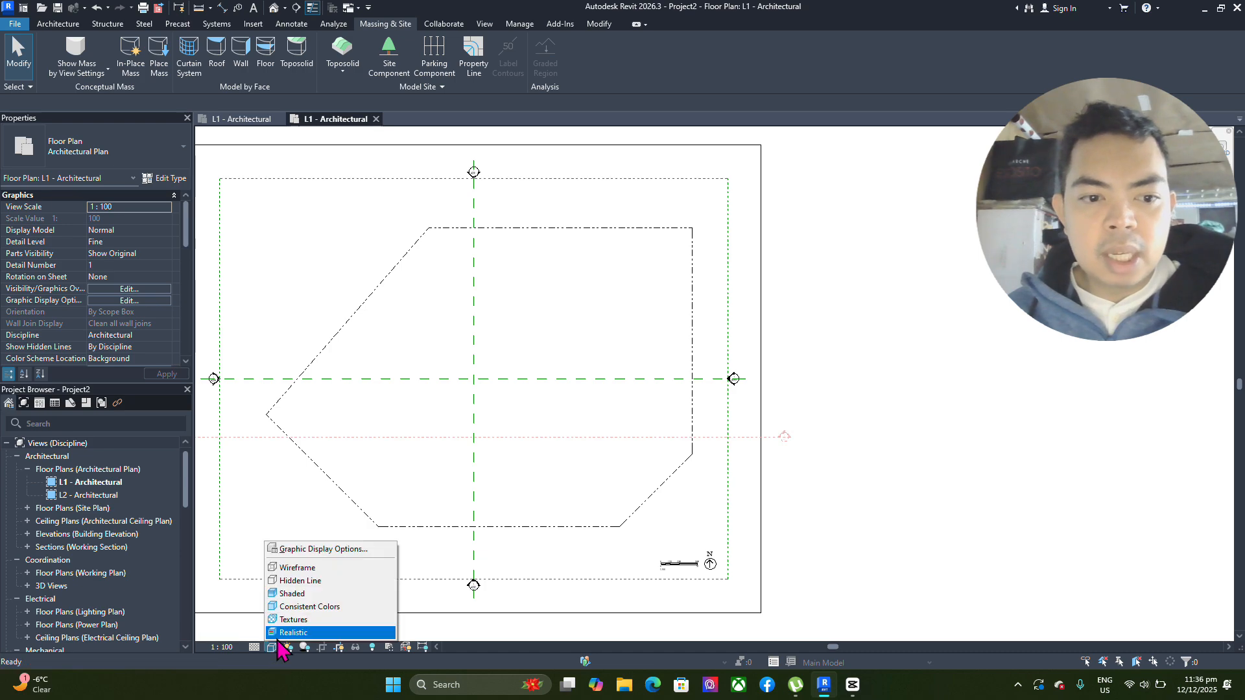
{"action": "left_click", "coordinate": [311, 626]}
{"action": "scroll", "coordinate": [395, 292], "scroll_direction": "up", "scroll_amount": 2}
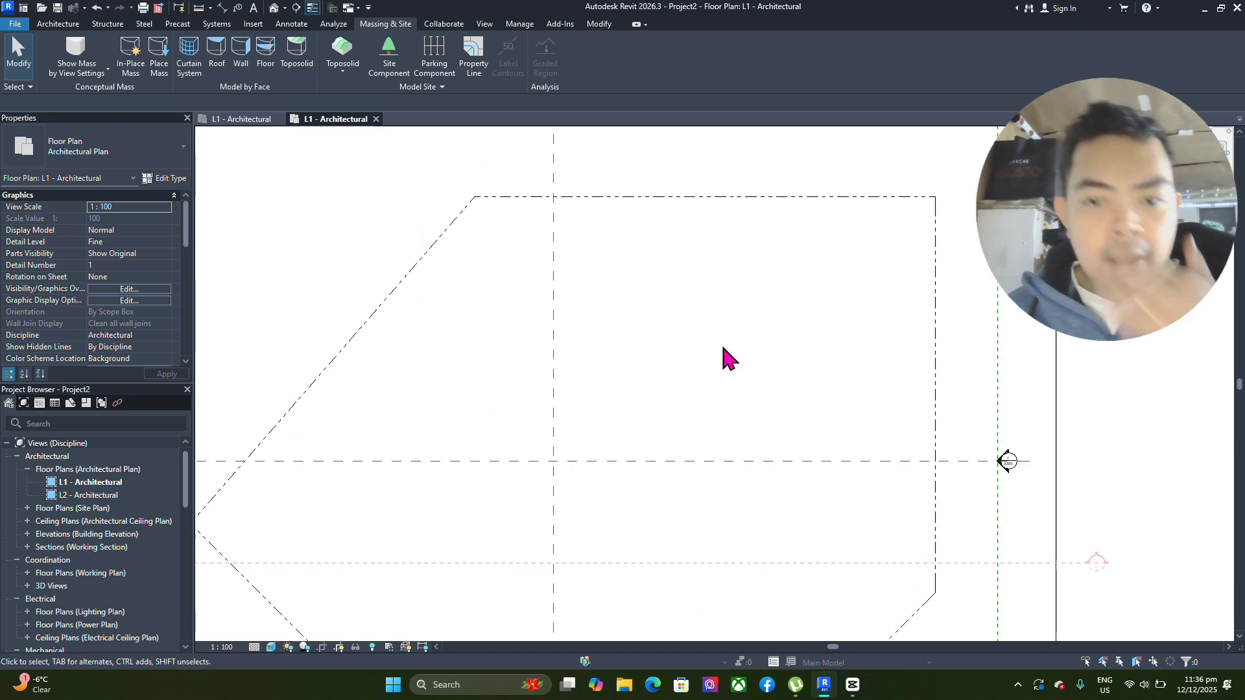
{"action": "middle_click_drag", "start_coordinate": [903, 392], "coordinate": [752, 383]}
{"action": "scroll", "coordinate": [642, 383], "scroll_direction": "down", "scroll_amount": 2}
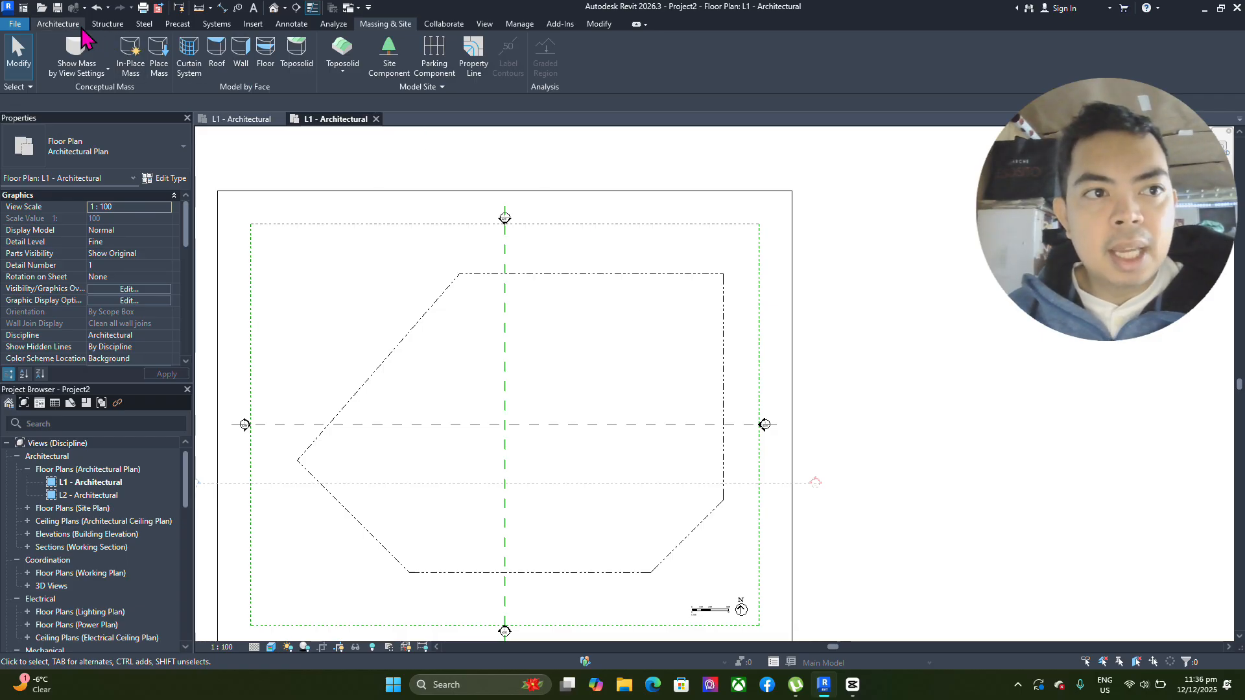
- Draw a vertical grid line from the property line's upper-left corner down to just below the horizontal centre reference plane
{"action": "left_click", "coordinate": [58, 24]}
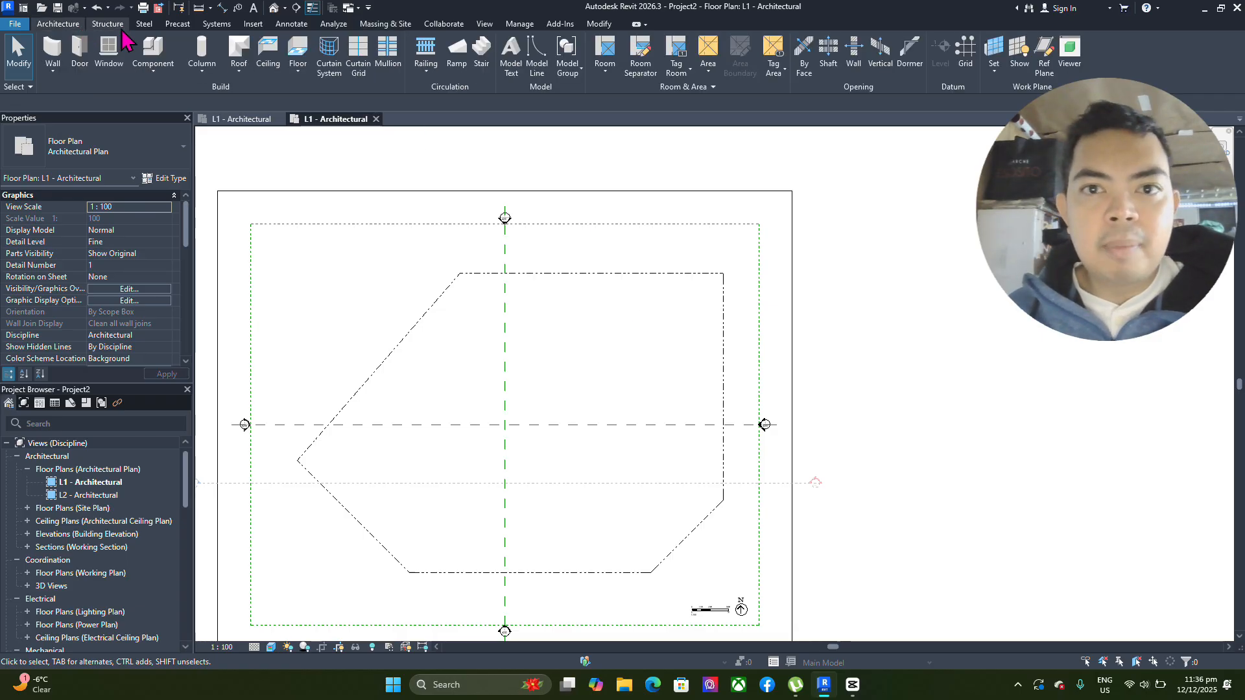
{"action": "left_click", "coordinate": [971, 73]}
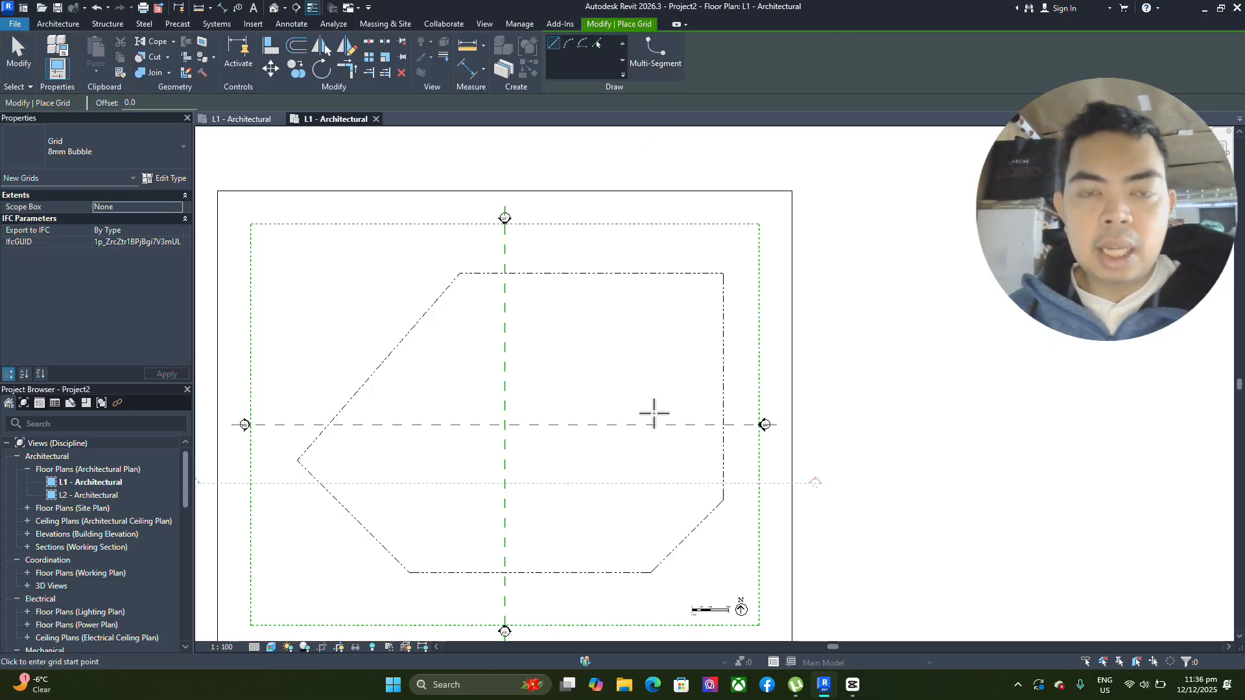
{"action": "mouse_move", "coordinate": [662, 455]}
{"action": "middle_mouse_down"}
{"action": "mouse_move", "coordinate": [685, 415]}
{"action": "mouse_move", "coordinate": [678, 461]}
{"action": "middle_mouse_up"}
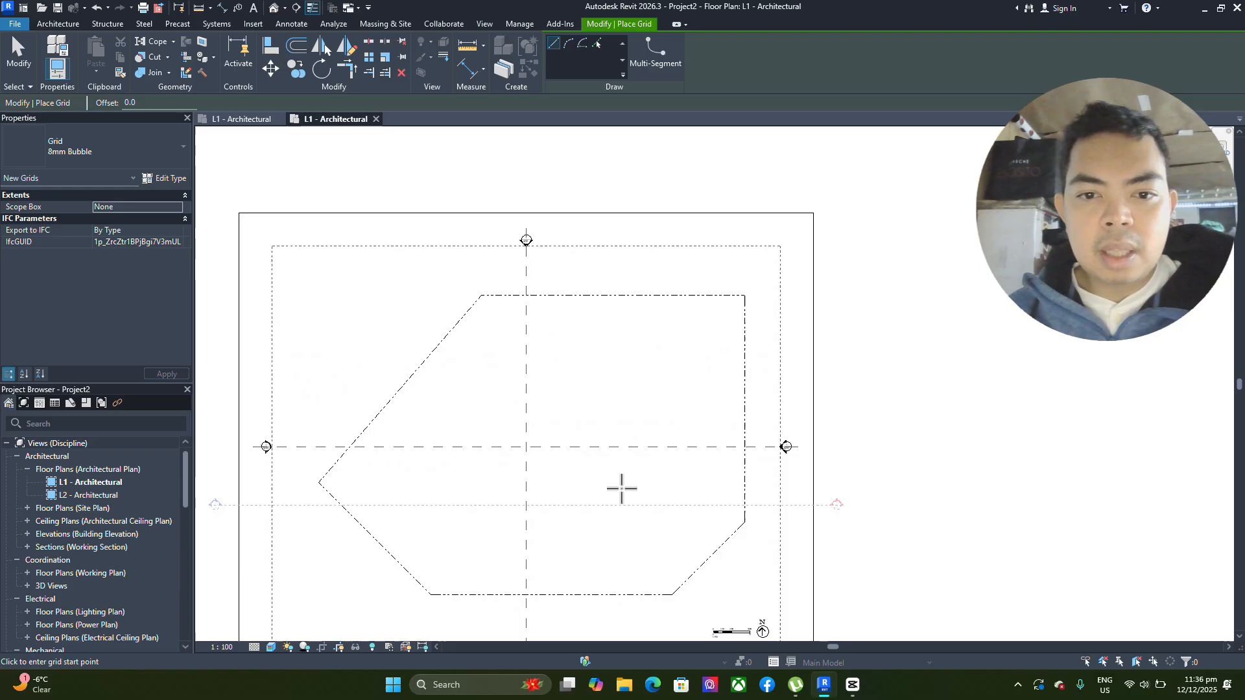
{"action": "scroll", "coordinate": [577, 416], "scroll_direction": "up", "scroll_amount": 2}
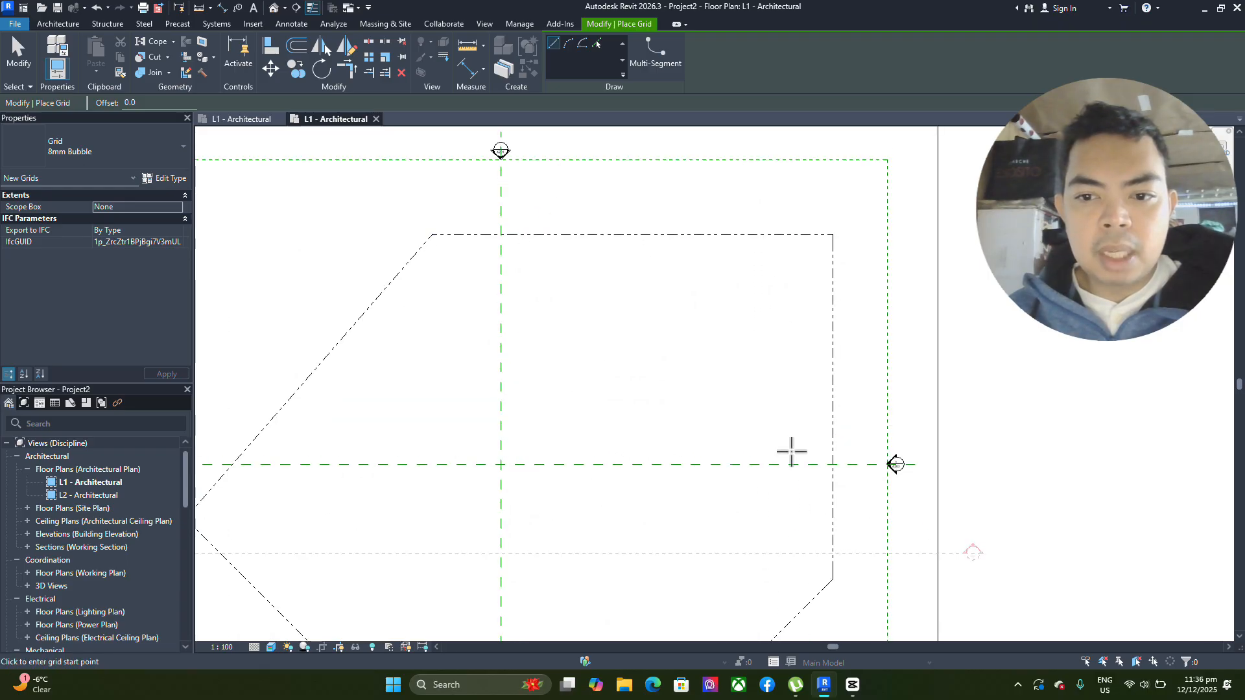
{"action": "left_click", "coordinate": [432, 235]}
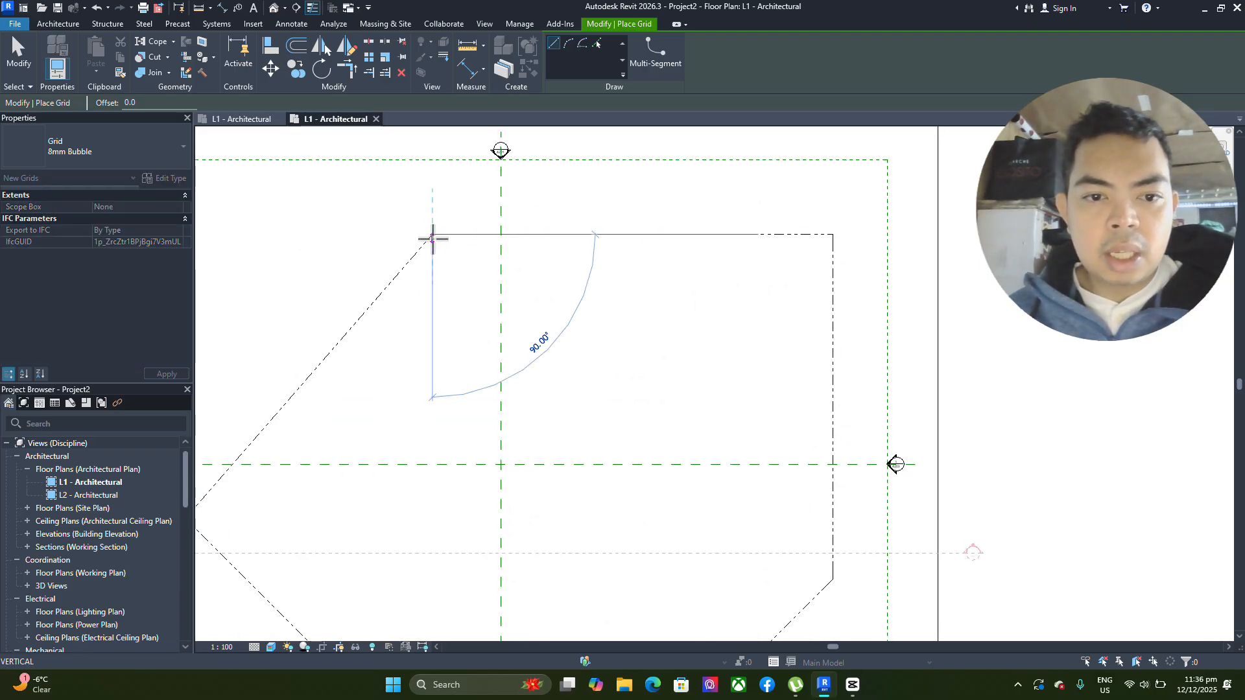
{"action": "left_click", "coordinate": [429, 492]}
{"action": "key", "text": "Escape"}
{"action": "key", "text": "Escape"}
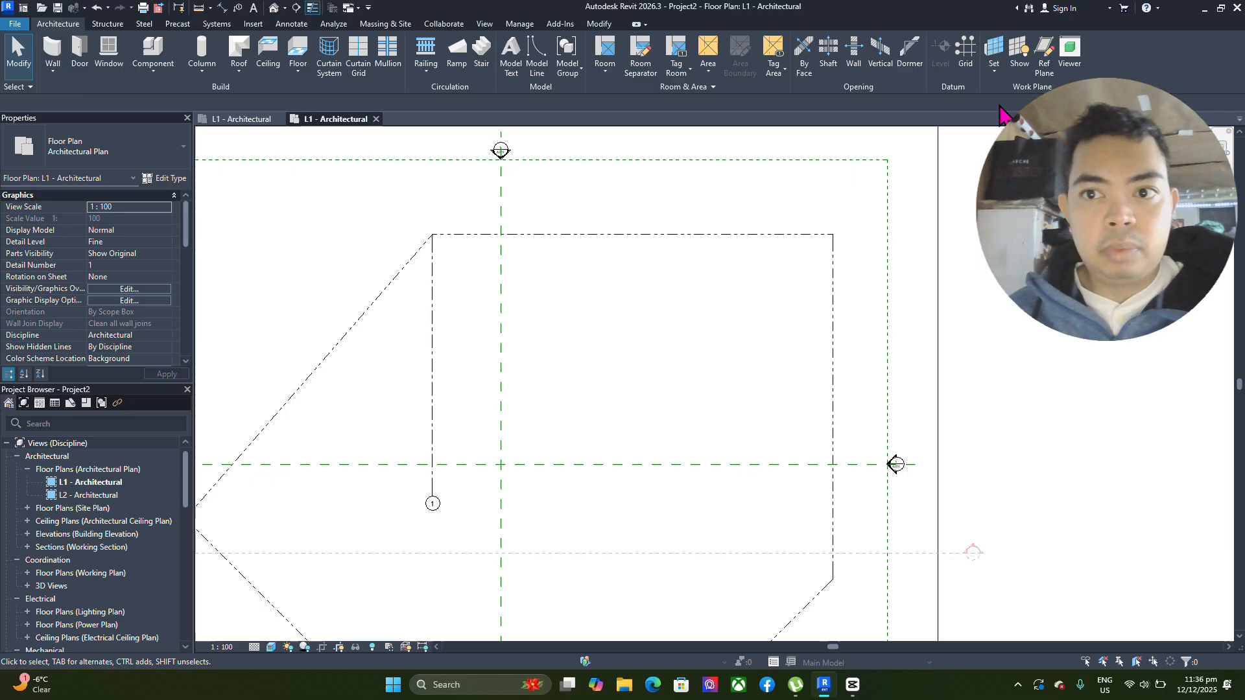
{"action": "left_click", "coordinate": [965, 58]}
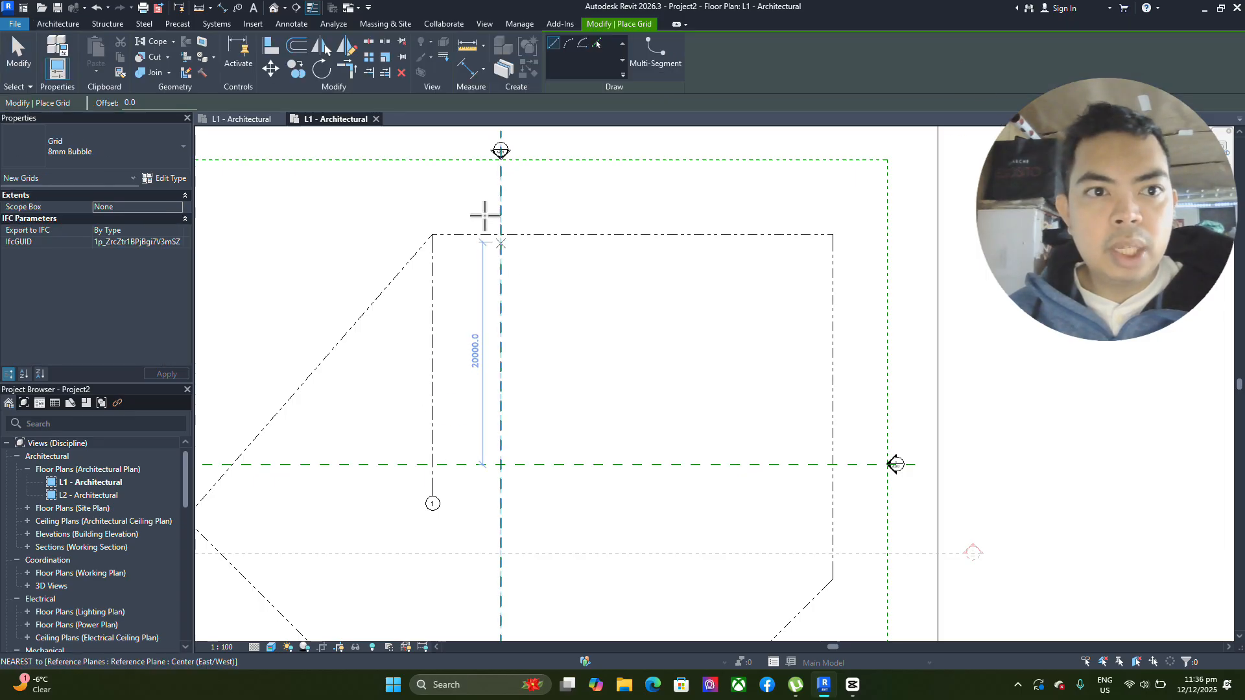
{"action": "key", "text": "Escape"}
{"action": "key", "text": "Escape"}
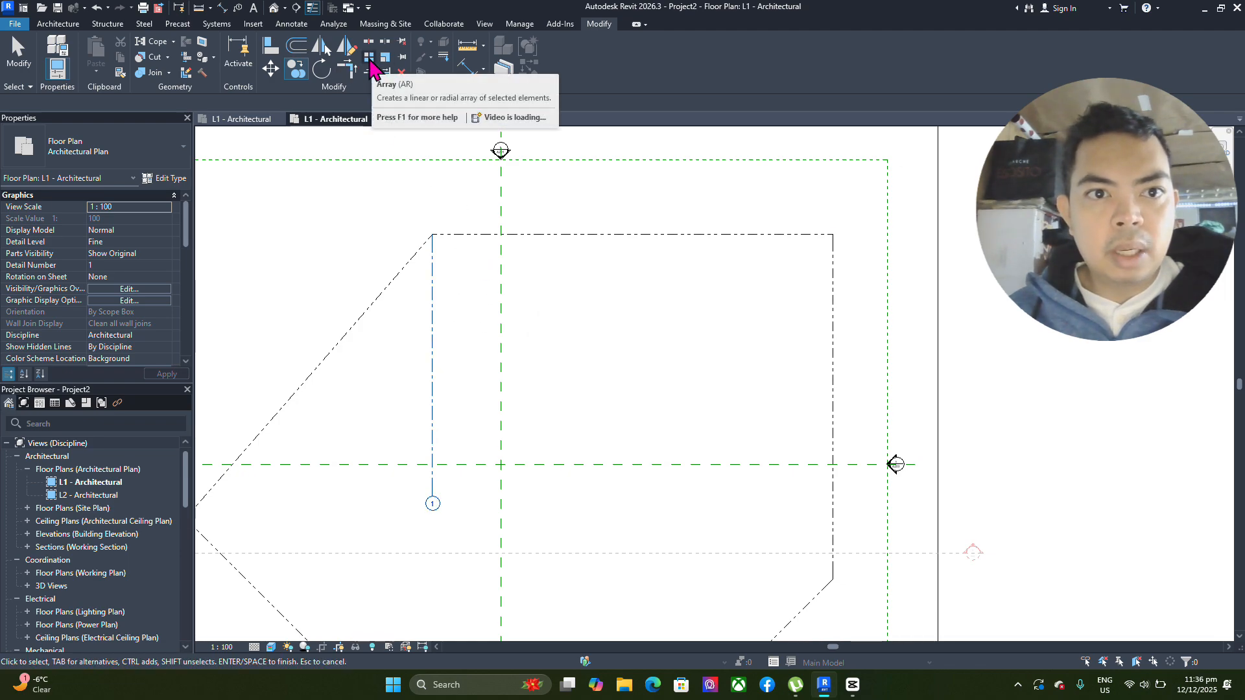
- Array grid 1 linearly to the right at 5000 mm spacing with a count of 5
{"action": "left_click", "coordinate": [369, 59]}
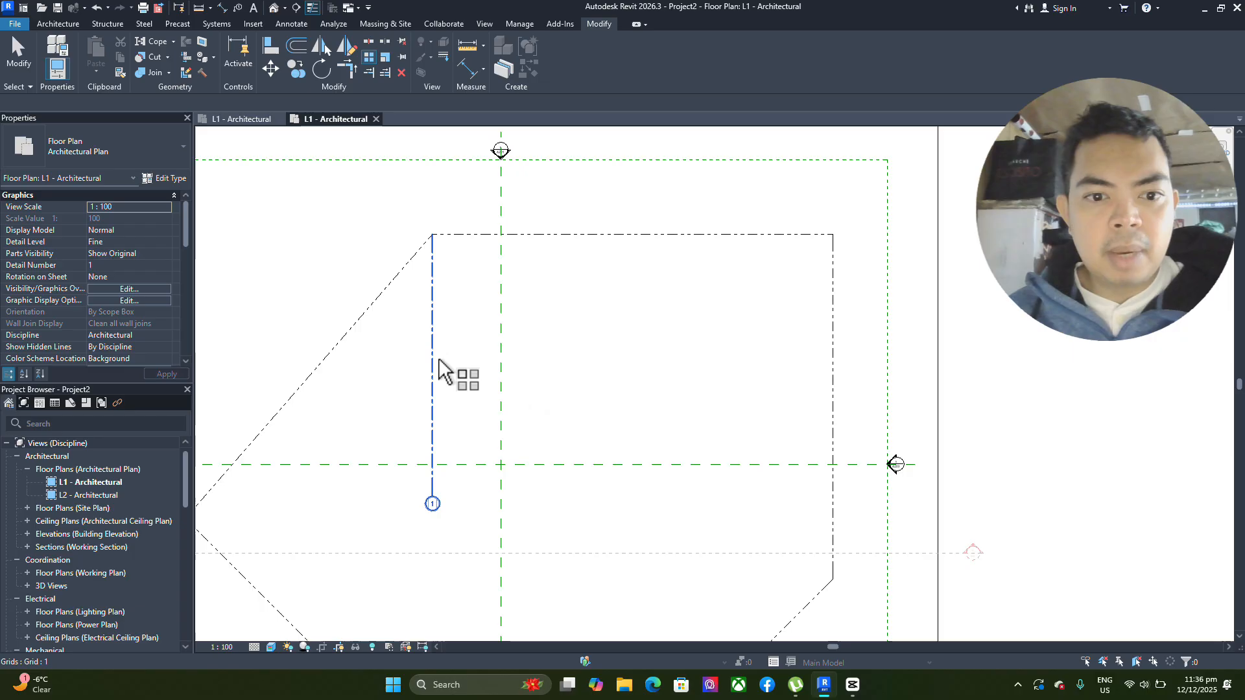
{"action": "left_click", "coordinate": [434, 410]}
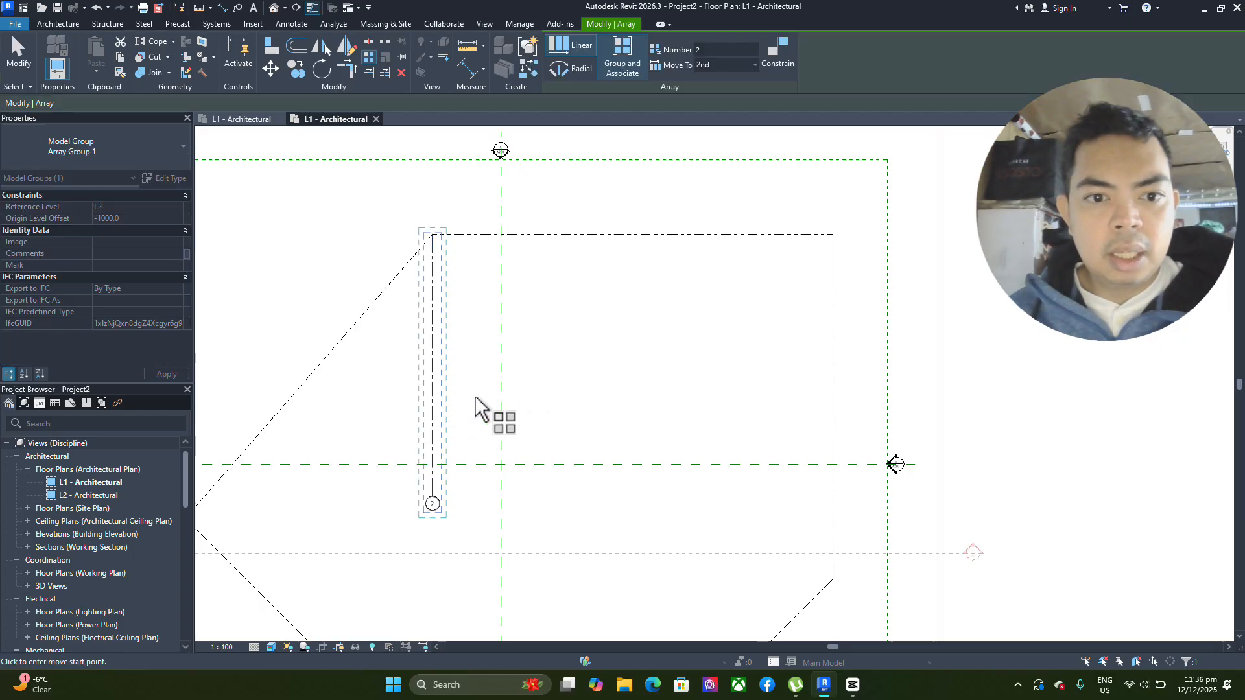
{"action": "left_click", "coordinate": [433, 375]}
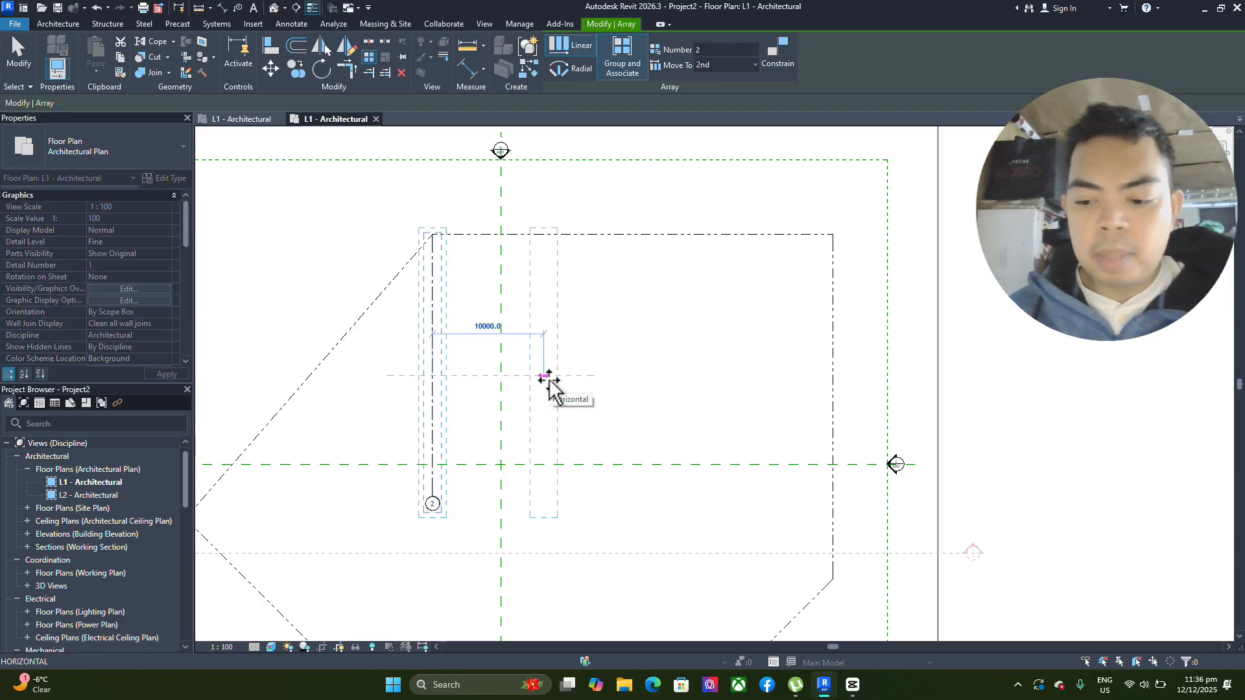
{"action": "type", "text": "5000"}
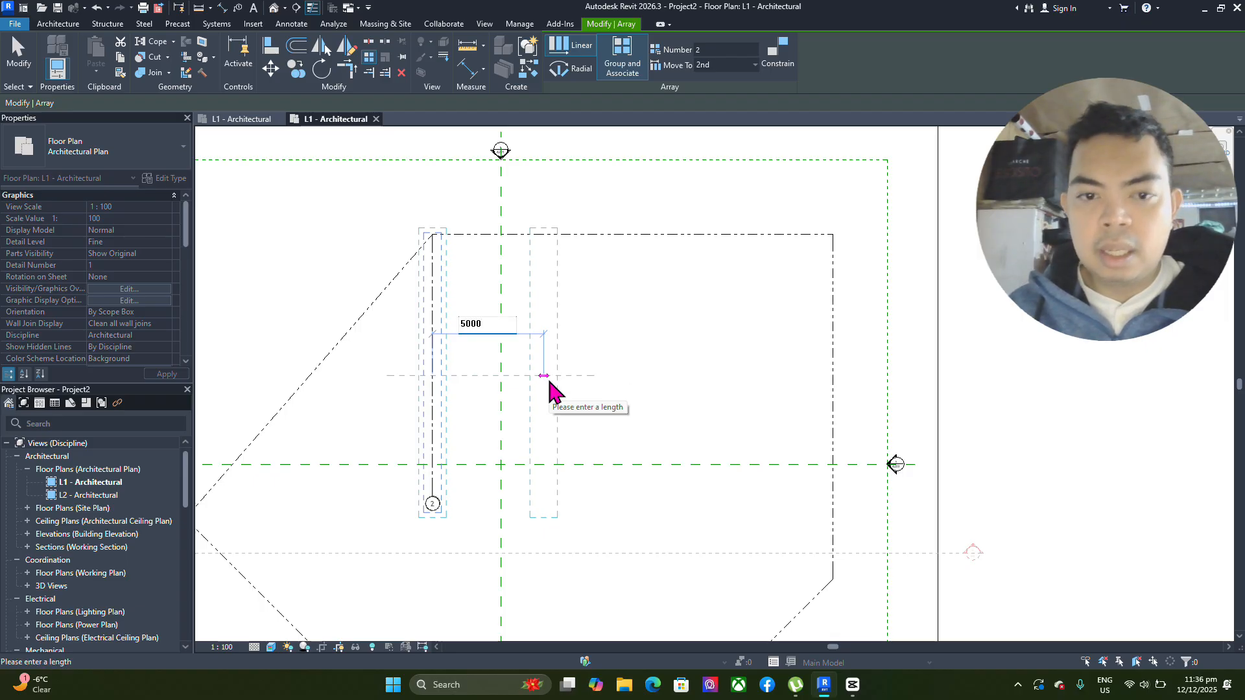
{"action": "key", "text": "Return"}
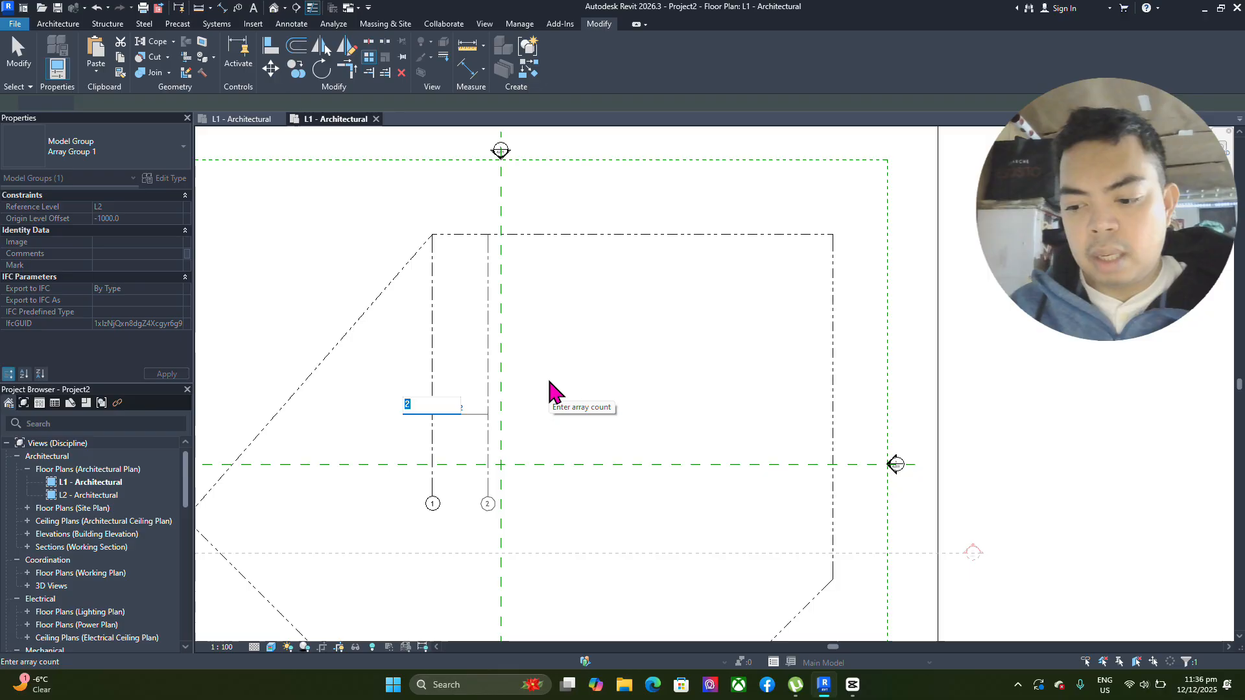
{"action": "type", "text": "5"}
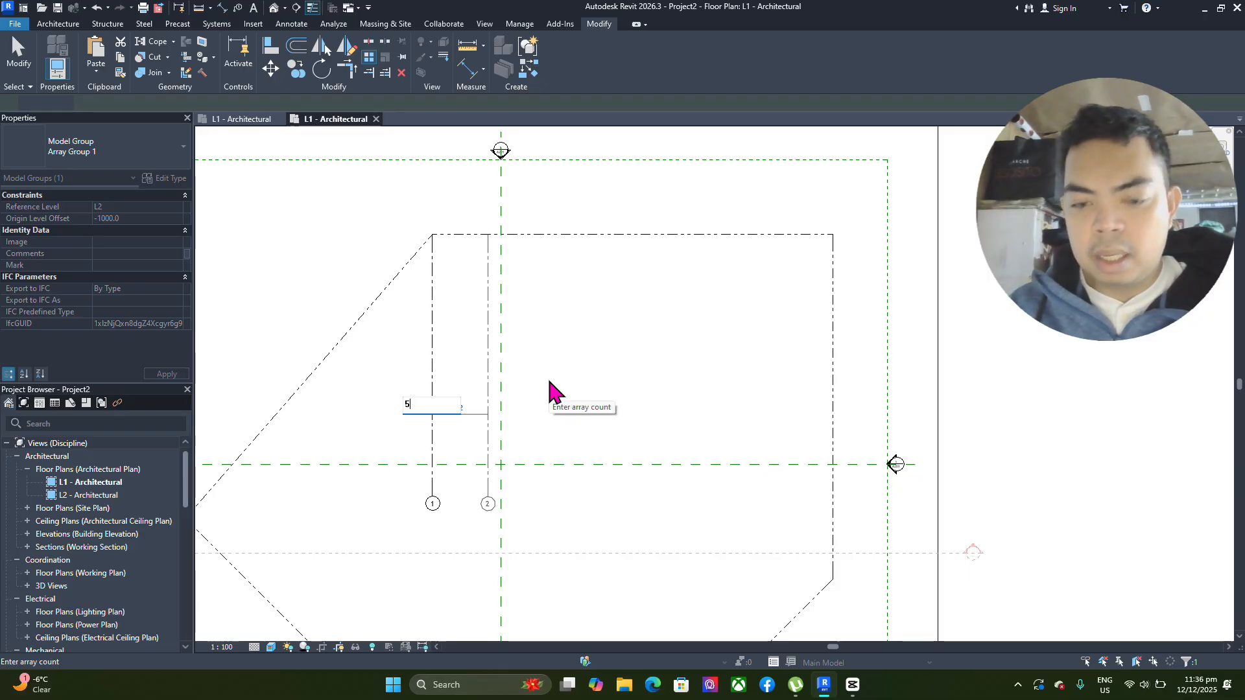
{"action": "key", "text": "Return"}
{"action": "key", "text": "Escape"}
- Examine the arrayed grid lines and their array count by selecting the groups at grids 3, 5 and 1
{"action": "scroll", "coordinate": [525, 433], "scroll_direction": "up", "scroll_amount": 2}
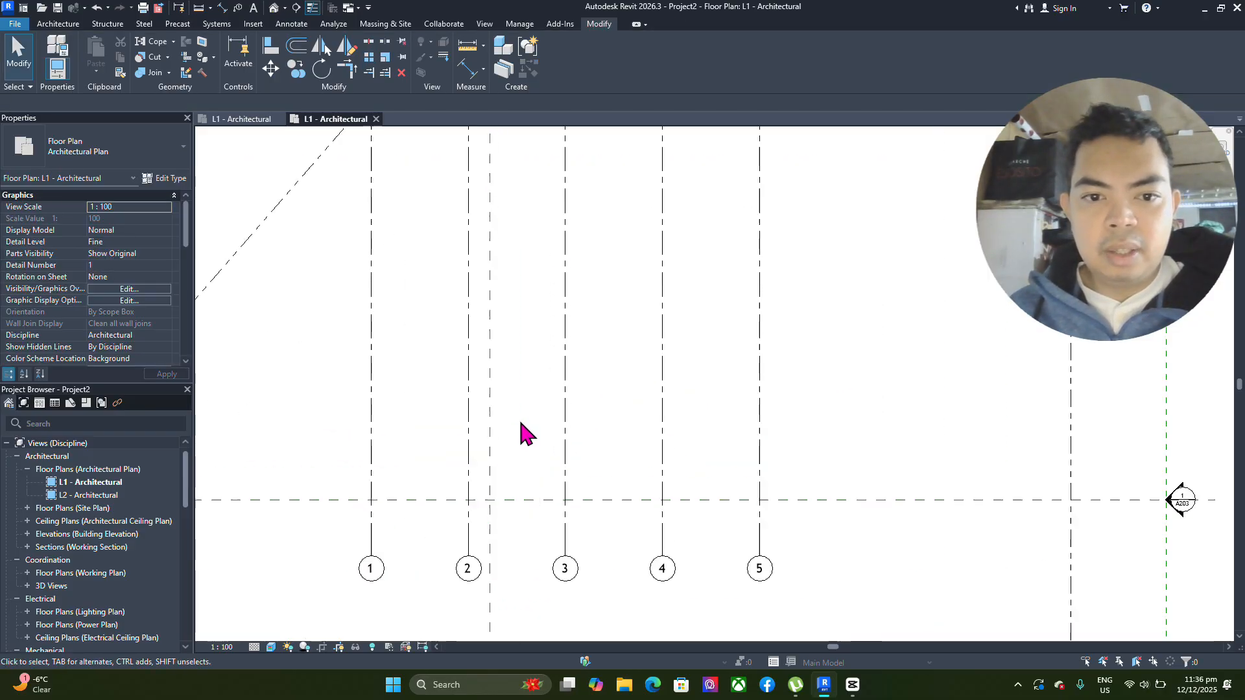
{"action": "scroll", "coordinate": [525, 433], "scroll_direction": "down", "scroll_amount": 4}
{"action": "scroll", "coordinate": [508, 494], "scroll_direction": "up", "scroll_amount": 4}
{"action": "left_click", "coordinate": [649, 311]}
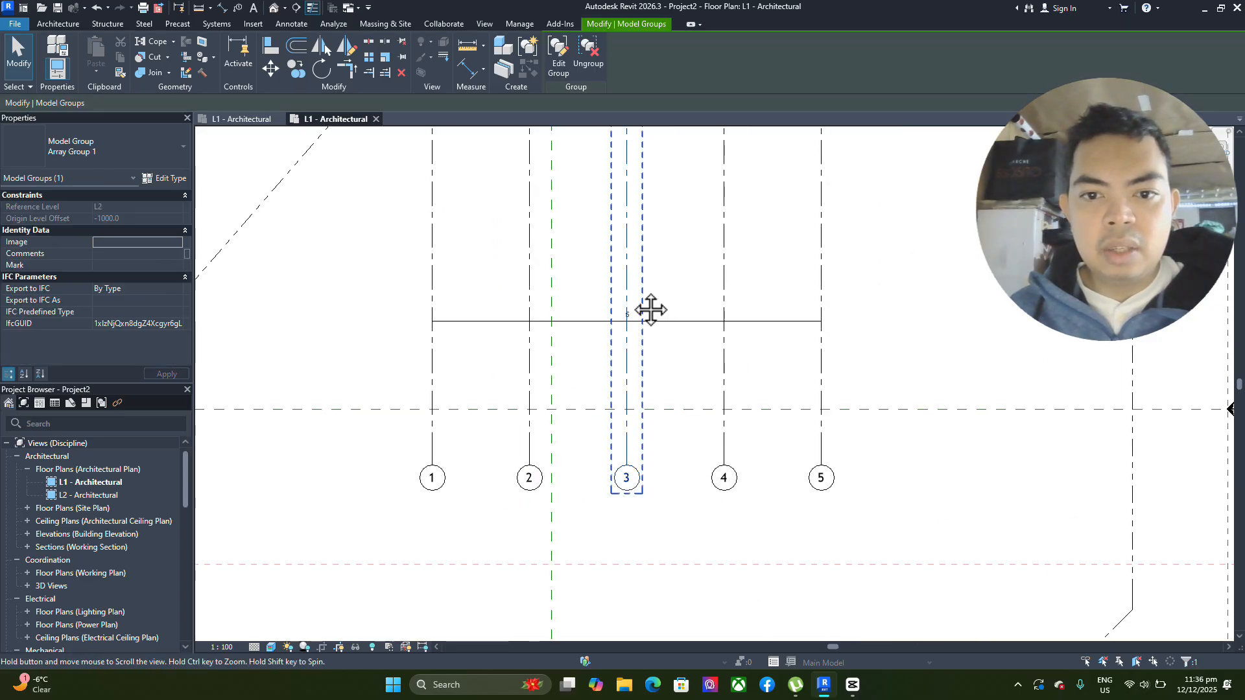
{"action": "middle_click_drag", "start_coordinate": [651, 310], "coordinate": [600, 410]}
{"action": "left_click", "coordinate": [806, 430]}
{"action": "scroll", "coordinate": [699, 373], "scroll_direction": "down", "scroll_amount": 2}
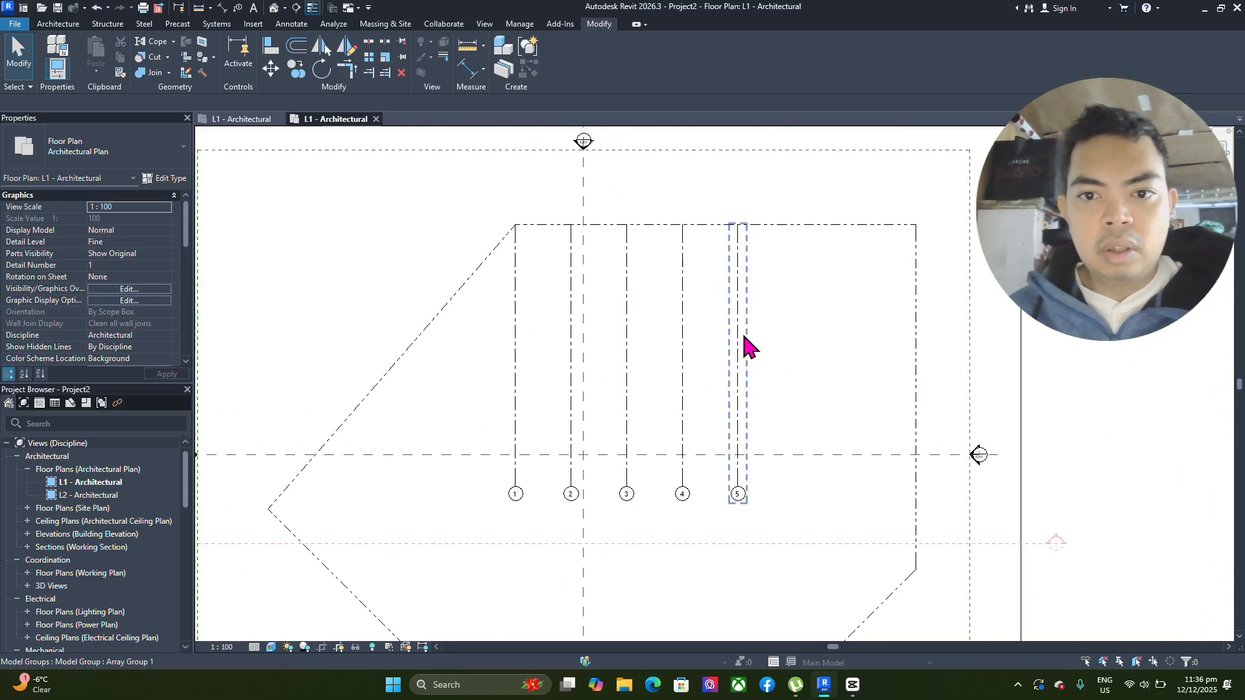
{"action": "left_click", "coordinate": [743, 335]}
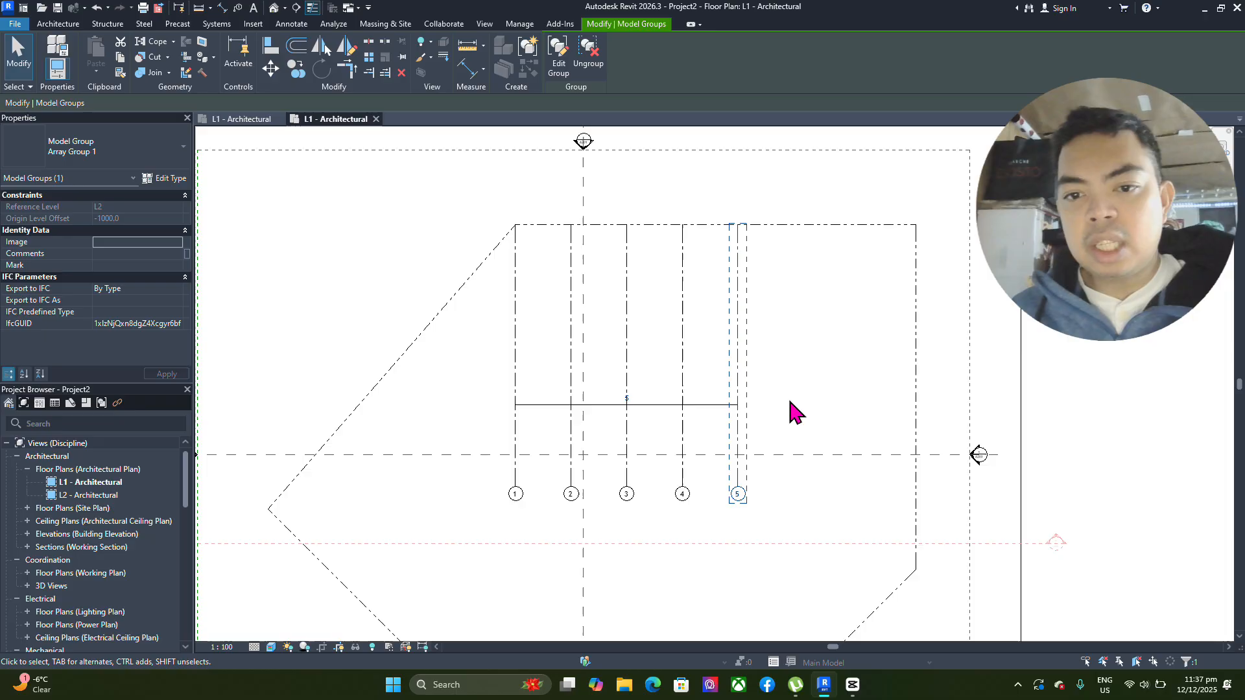
{"action": "left_click", "coordinate": [788, 357]}
{"action": "left_click", "coordinate": [741, 353]}
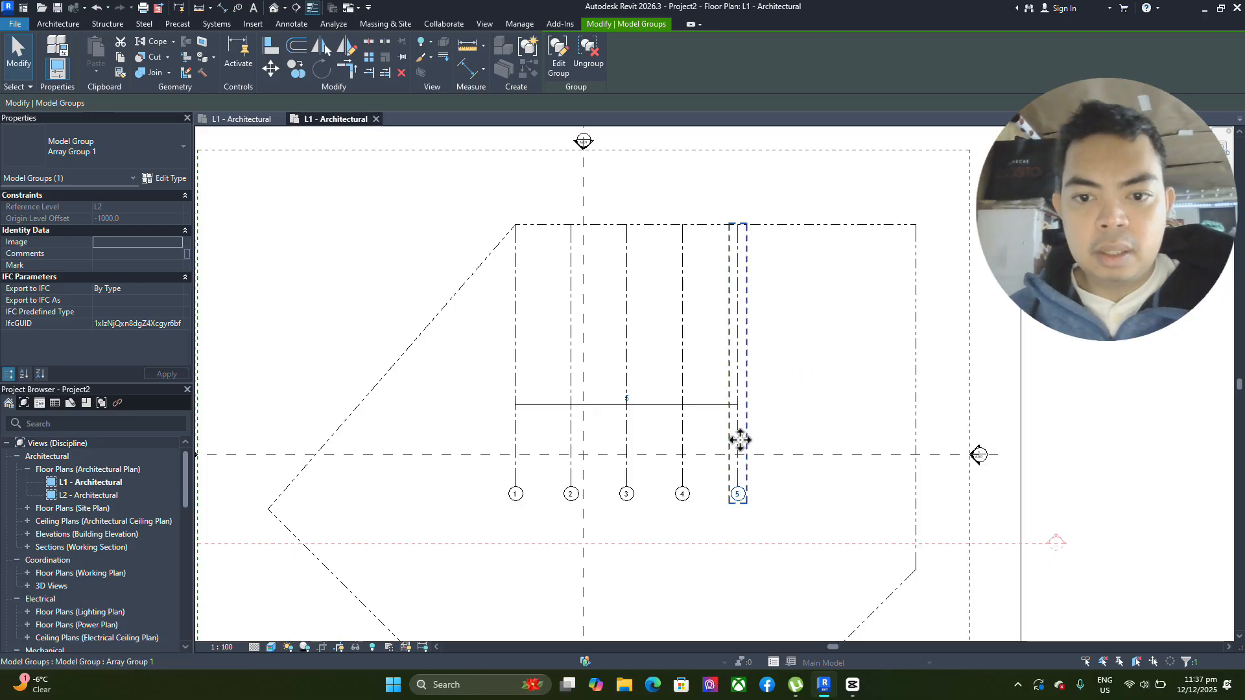
{"action": "left_click", "coordinate": [527, 386]}
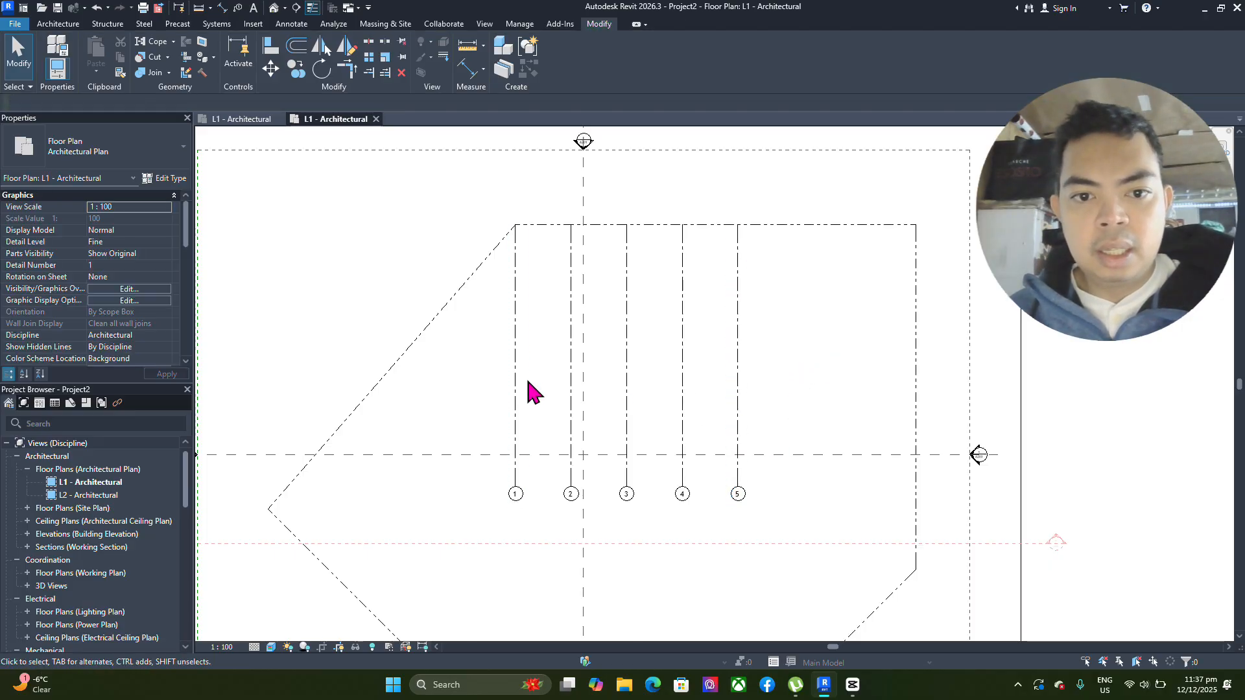
{"action": "left_click", "coordinate": [519, 379]}
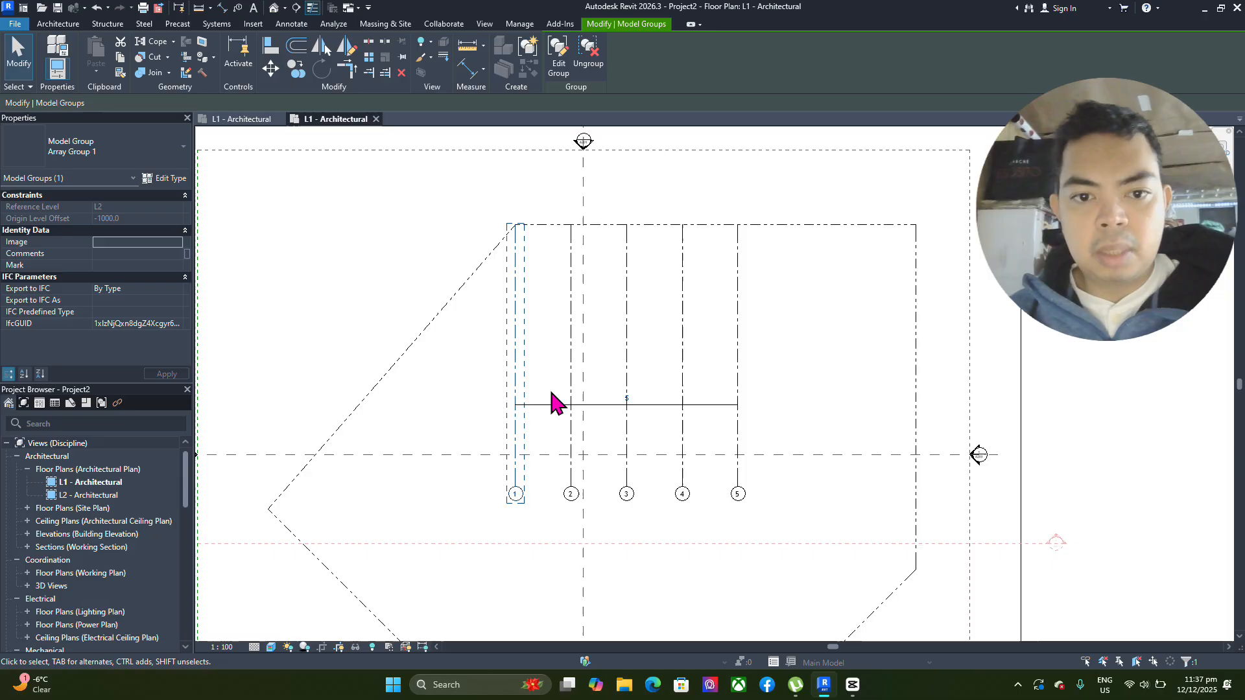
{"action": "left_click", "coordinate": [667, 291]}
- Draw a horizontal grid line along the centre reference plane from grid 1 to just beyond grid 5
{"action": "left_click", "coordinate": [62, 24]}
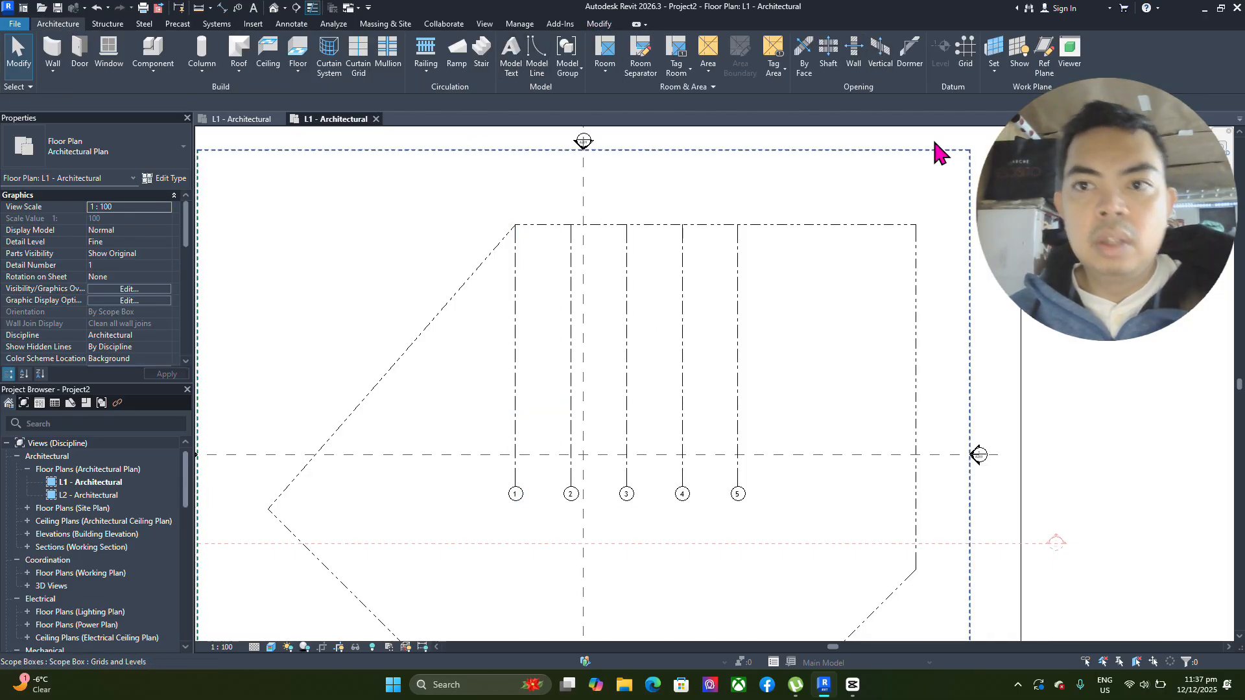
{"action": "left_click", "coordinate": [965, 51]}
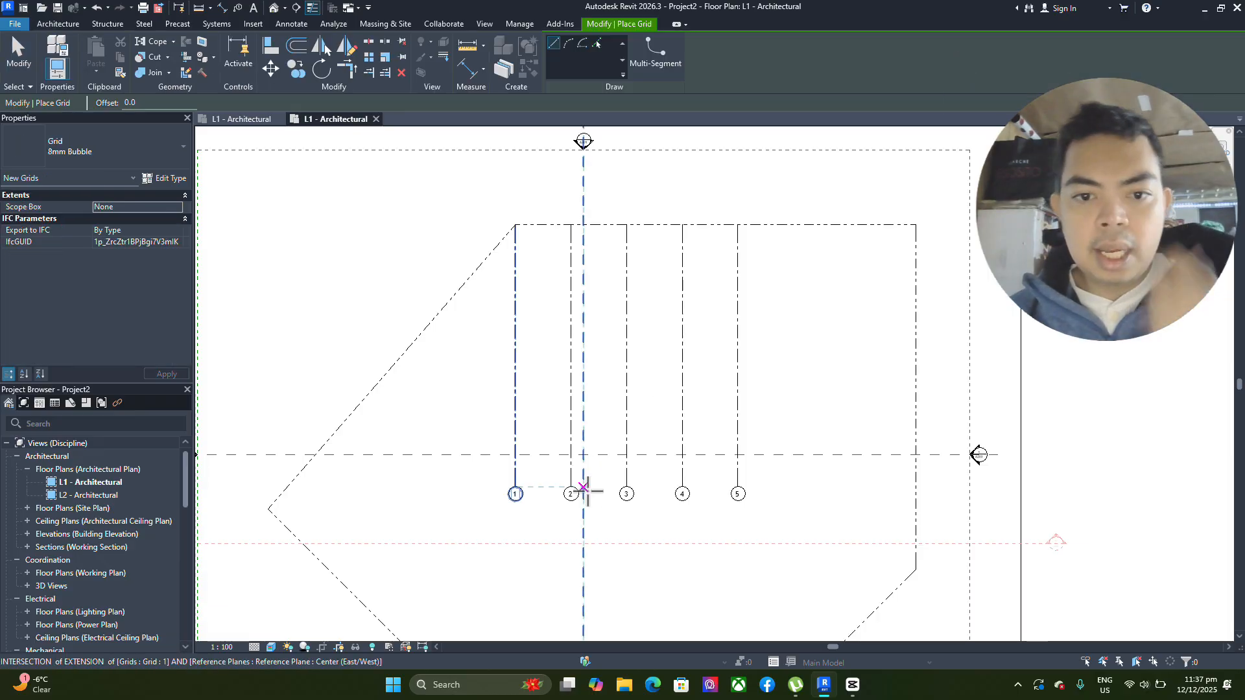
{"action": "left_click", "coordinate": [516, 454]}
{"action": "left_click", "coordinate": [794, 455]}
{"action": "scroll", "coordinate": [791, 492], "scroll_direction": "up", "scroll_amount": 4}
{"action": "key", "text": "Escape"}
{"action": "key", "text": "Escape"}
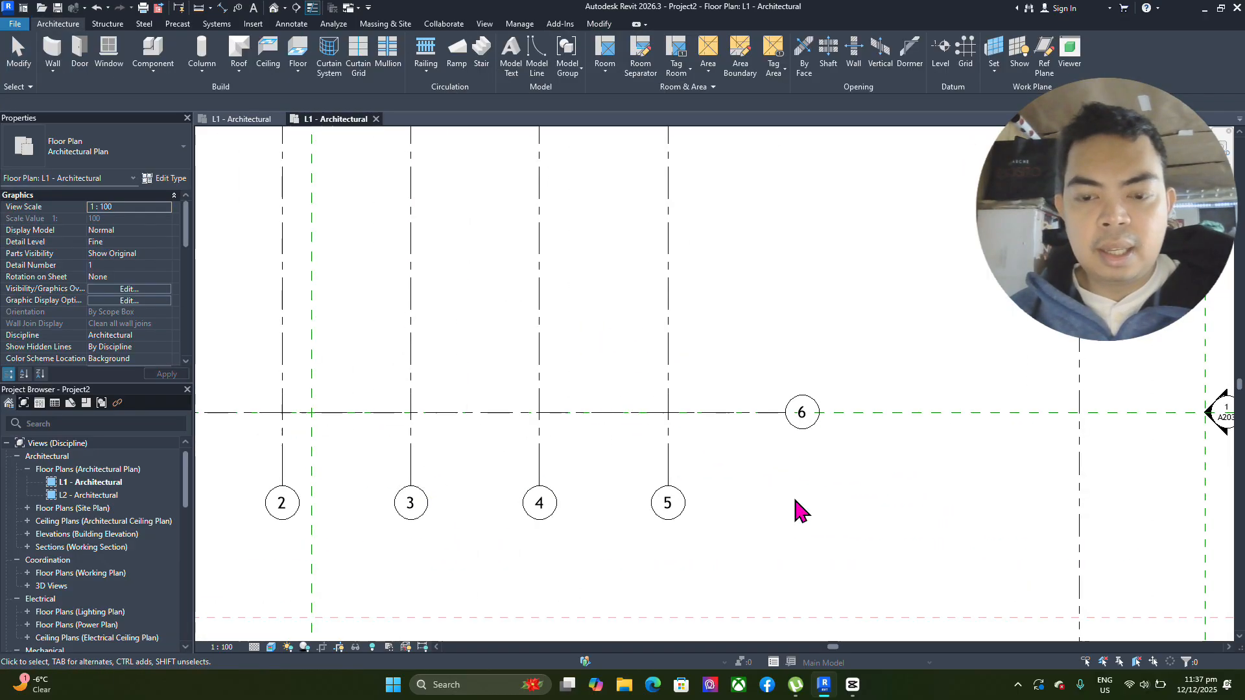
- Rename the horizontal grid line as A
{"action": "double_click", "coordinate": [808, 417]}
{"action": "type", "text": "A"}
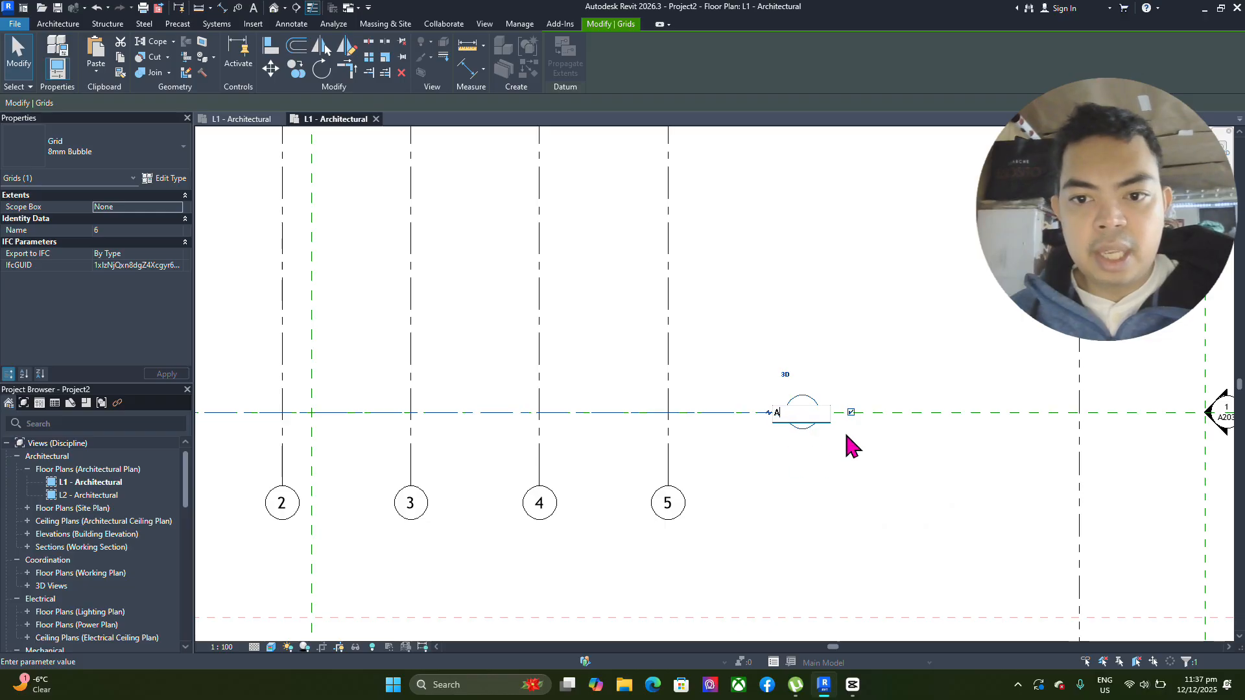
{"action": "left_click", "coordinate": [790, 446]}
- Copy grid A upward three times in succession, spacing each horizontal grid line 5000 mm above the previous one
{"action": "left_click", "coordinate": [721, 413]}
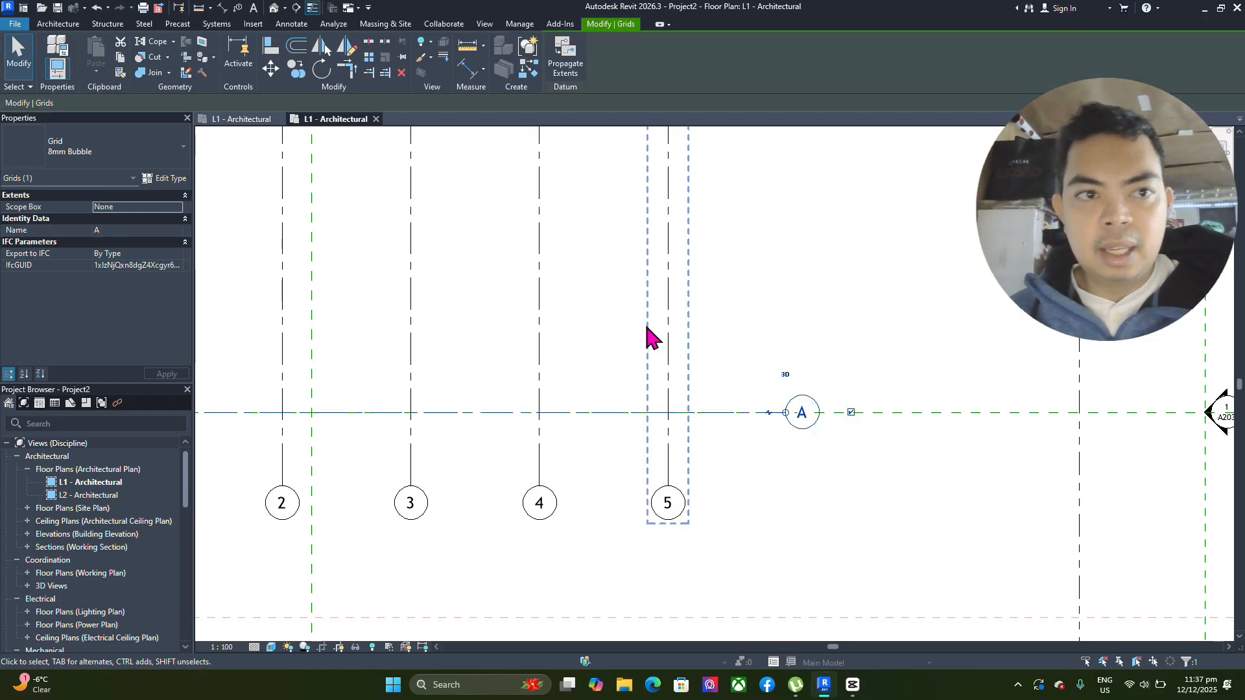
{"action": "left_click", "coordinate": [296, 67]}
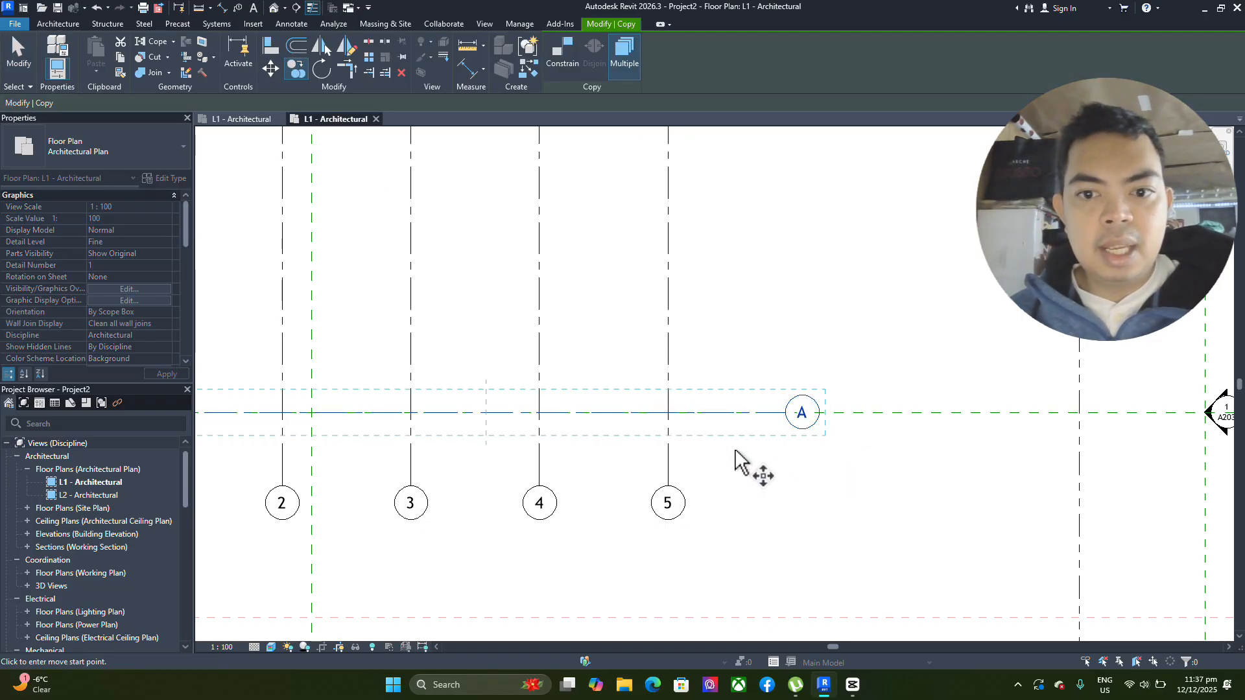
{"action": "left_click", "coordinate": [727, 413]}
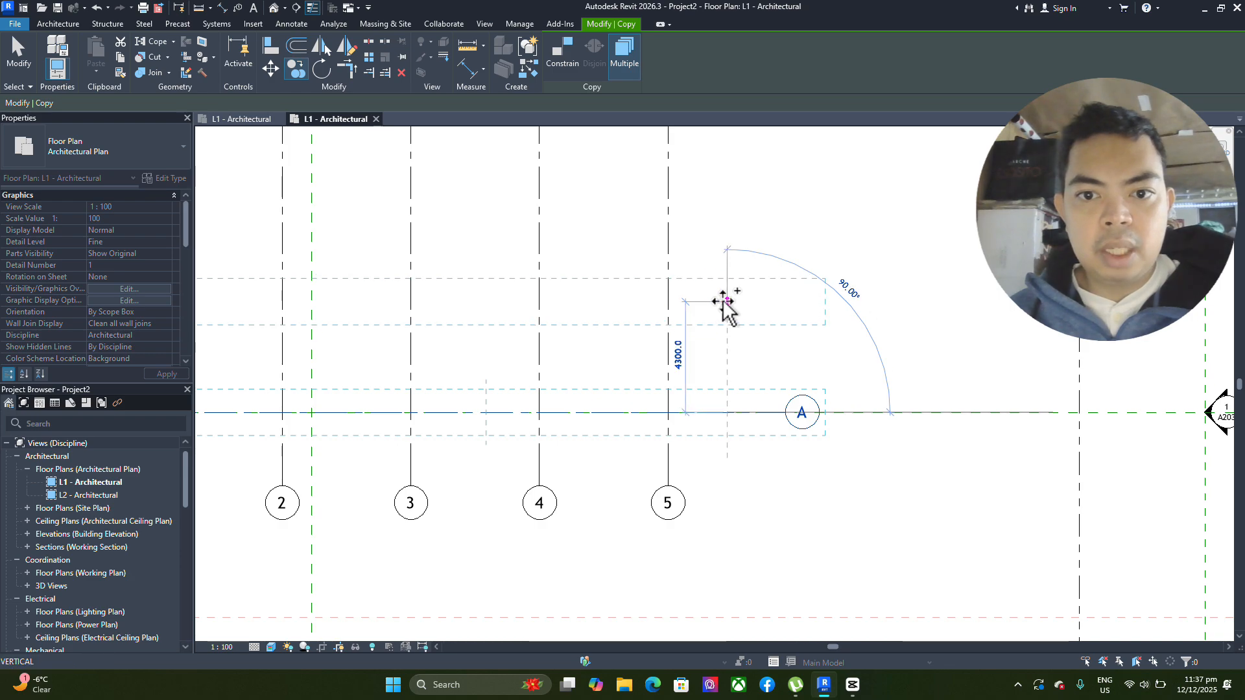
{"action": "type", "text": "5000"}
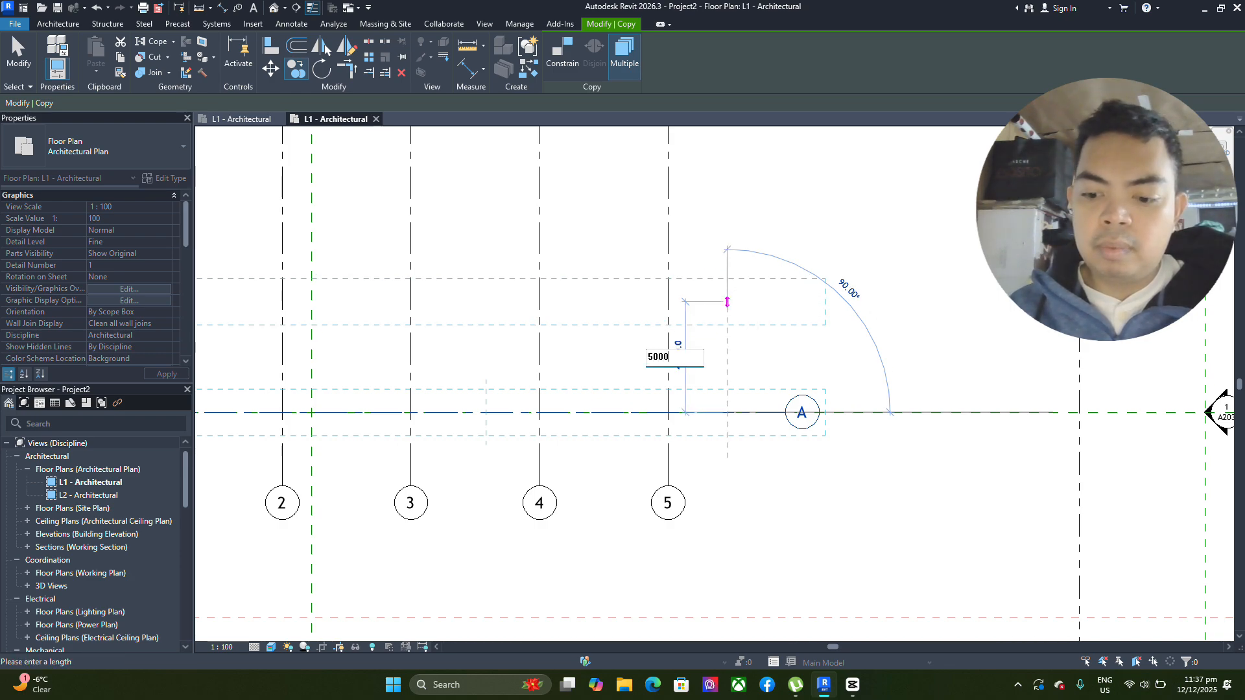
{"action": "key", "text": "Return"}
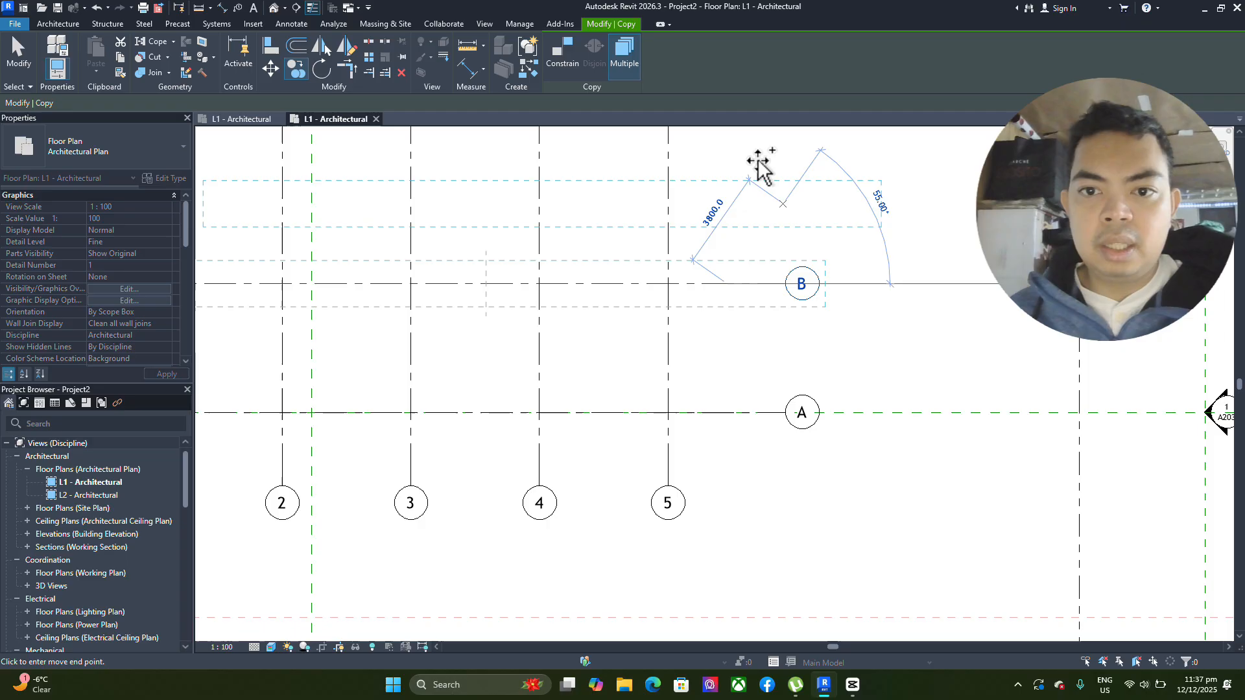
{"action": "middle_click_drag", "start_coordinate": [752, 185], "coordinate": [780, 448]}
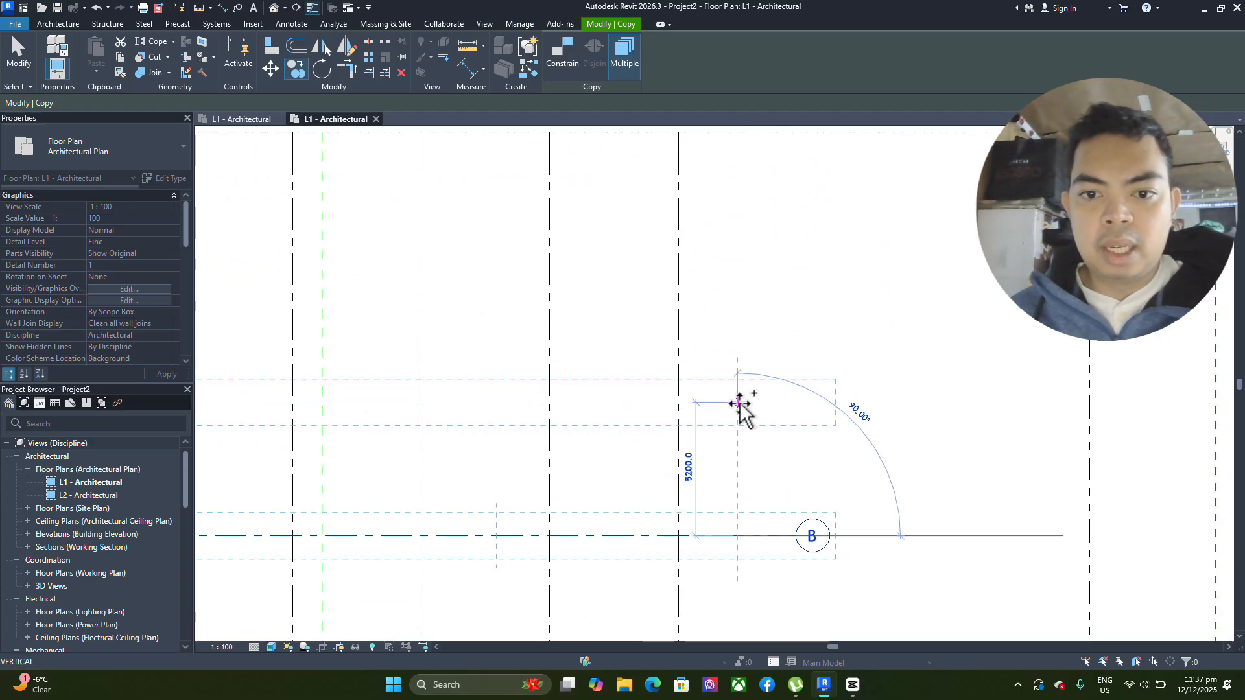
{"action": "type", "text": "500"}
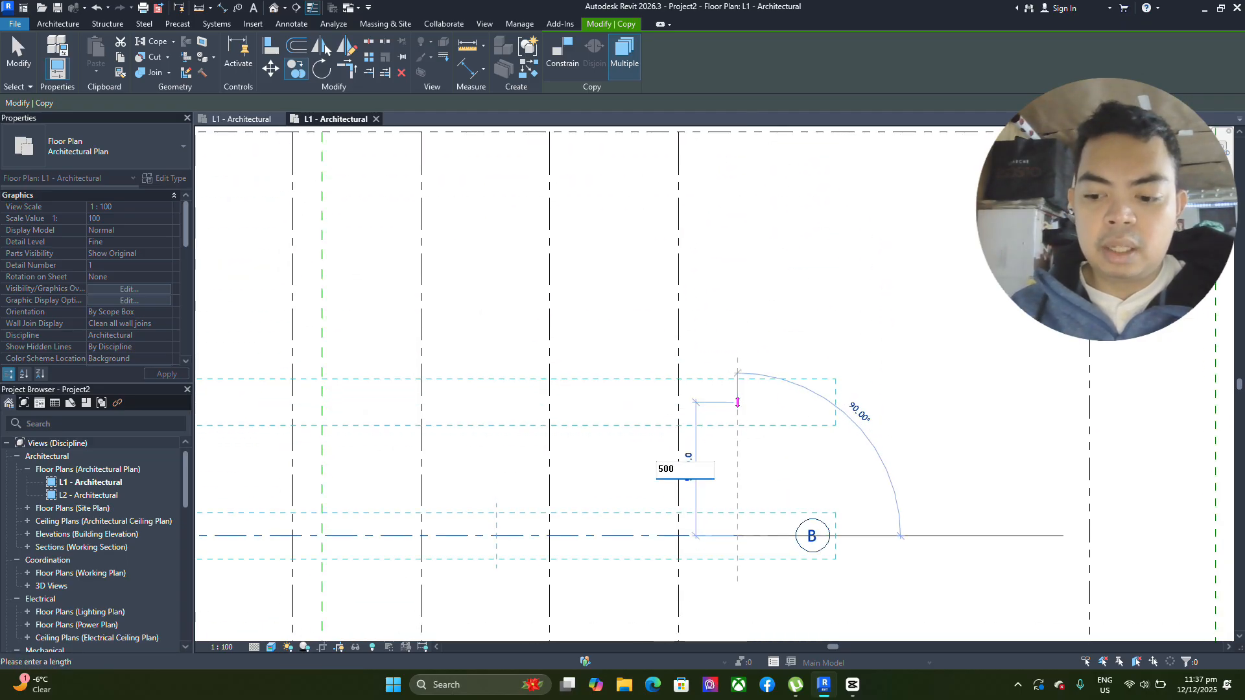
{"action": "type", "text": "0"}
{"action": "key", "text": "Return"}
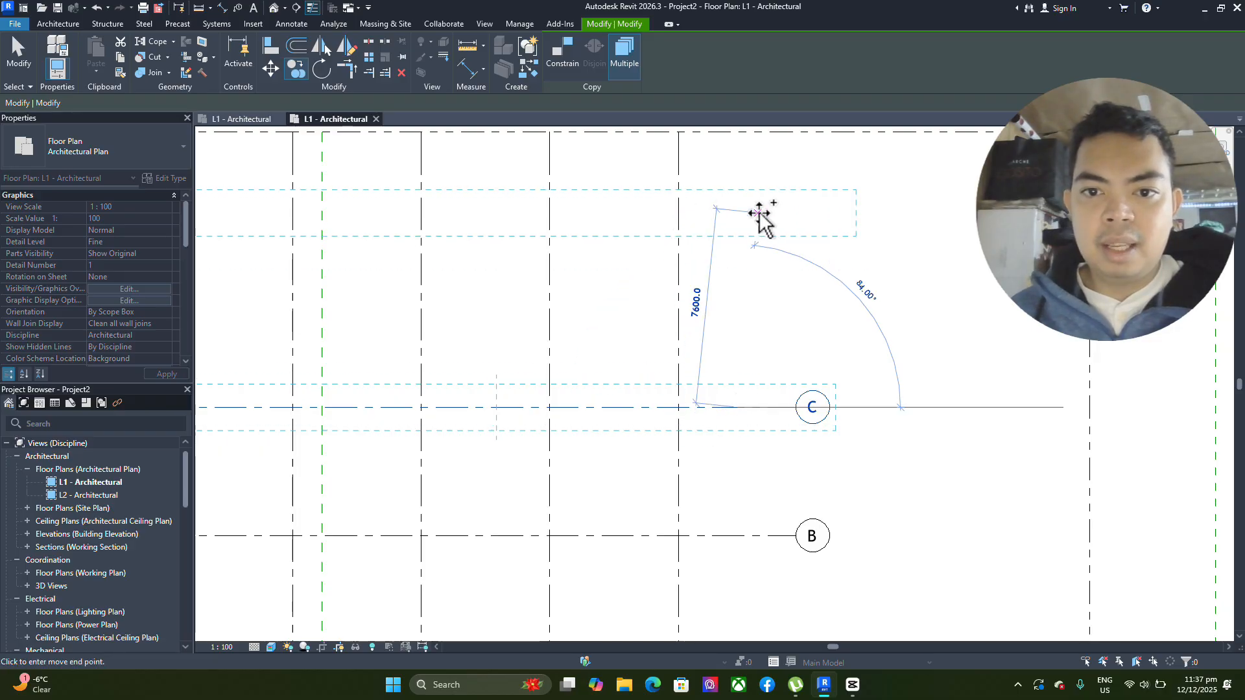
{"action": "type", "text": "5000"}
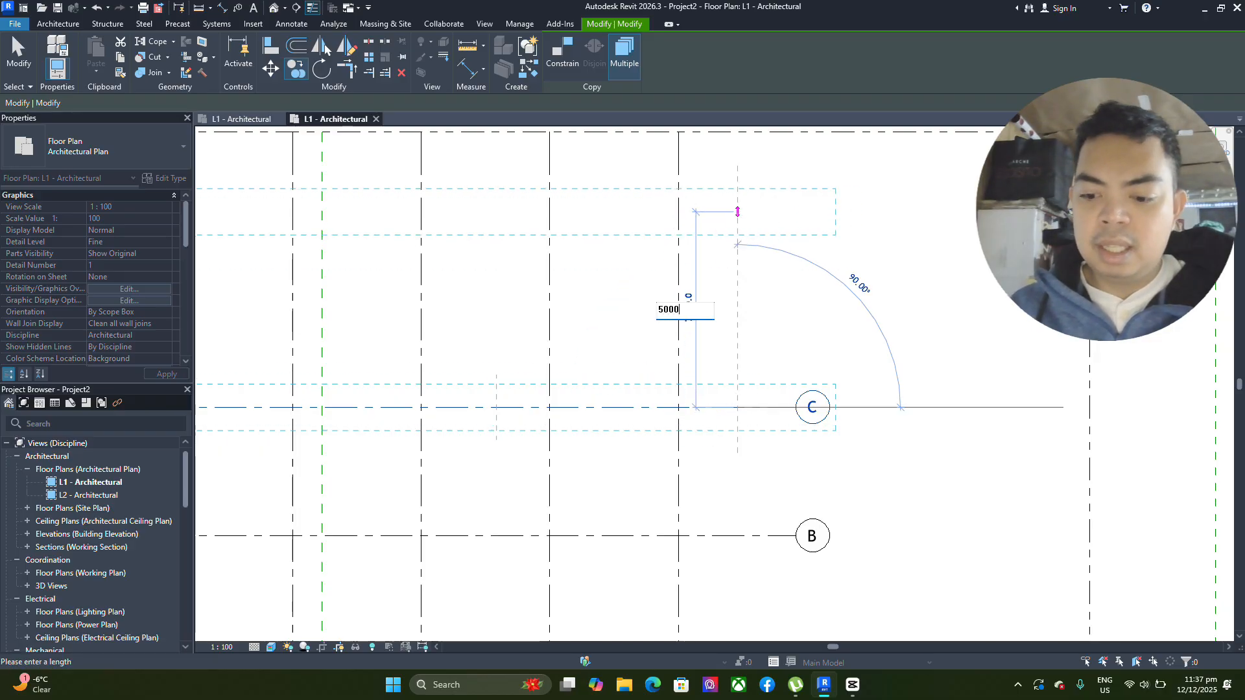
{"action": "key", "text": "Return"}
{"action": "key", "text": "Escape"}
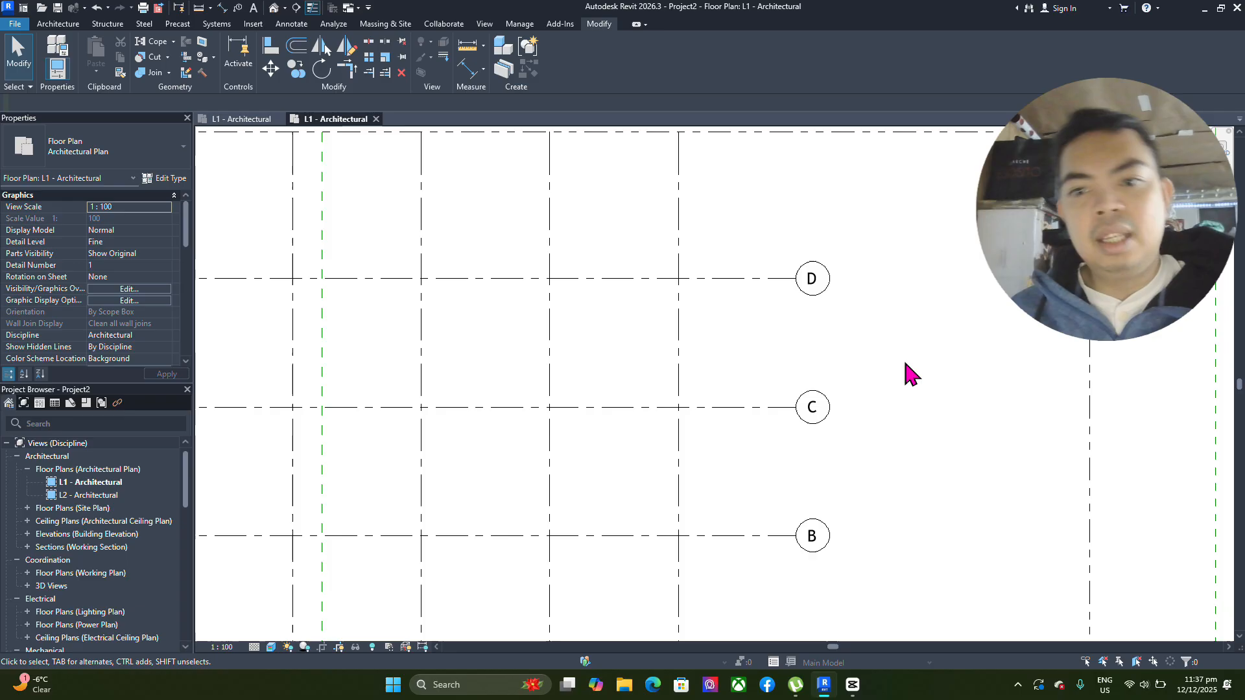
- Examine the grid layout within the site by selecting the property line and the horizontal grids B, C and D
{"action": "scroll", "coordinate": [895, 415], "scroll_direction": "down", "scroll_amount": 3}
{"action": "middle_click_drag", "start_coordinate": [888, 459], "coordinate": [859, 379]}
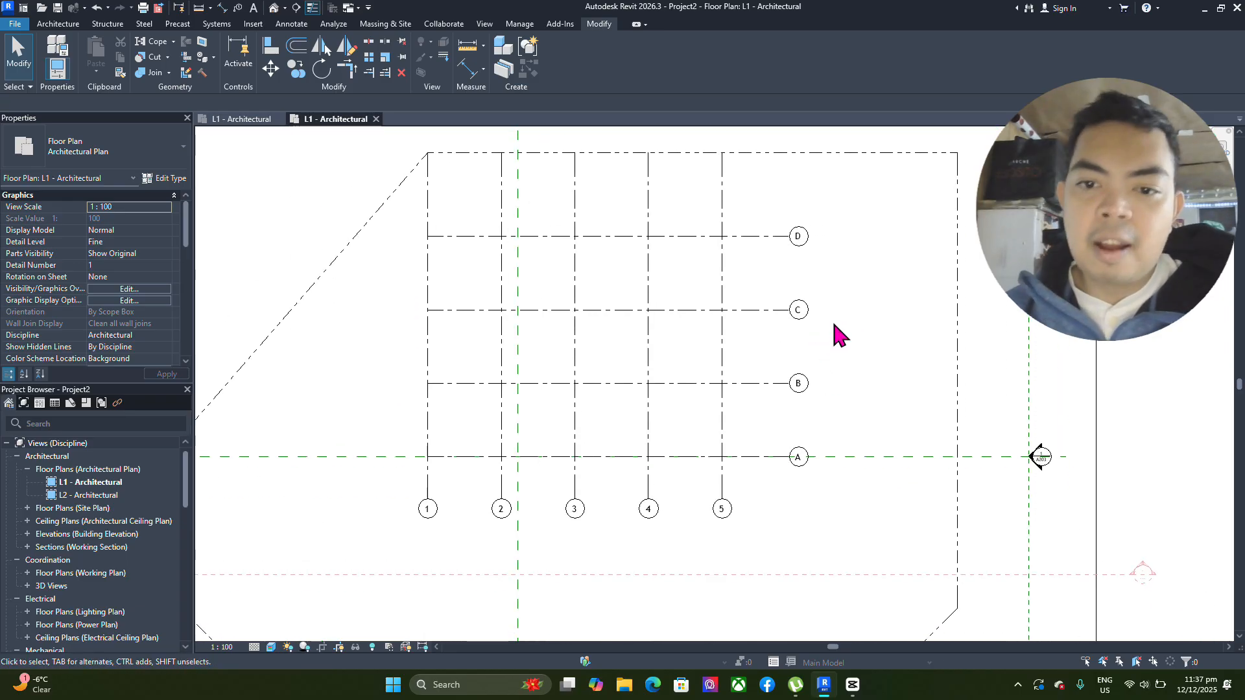
{"action": "scroll", "coordinate": [854, 396], "scroll_direction": "down", "scroll_amount": 2}
{"action": "middle_click_drag", "start_coordinate": [903, 492], "coordinate": [886, 464]}
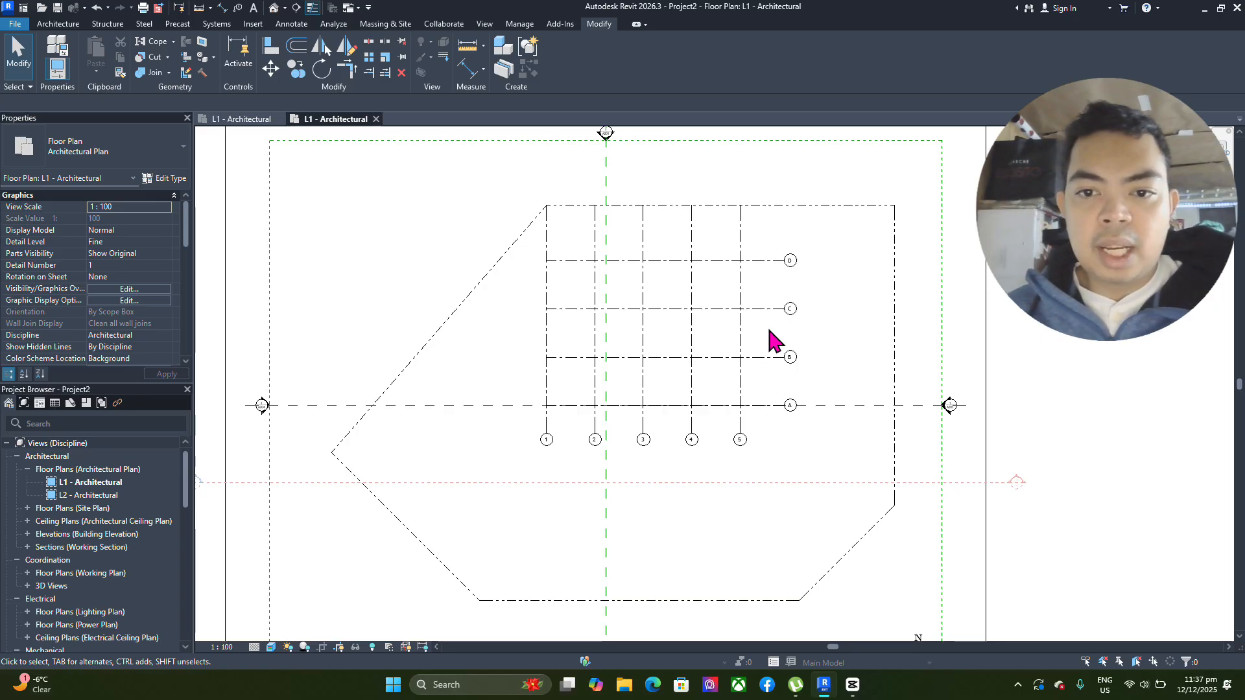
{"action": "scroll", "coordinate": [768, 321], "scroll_direction": "up", "scroll_amount": 2}
{"action": "right_click", "coordinate": [677, 311]}
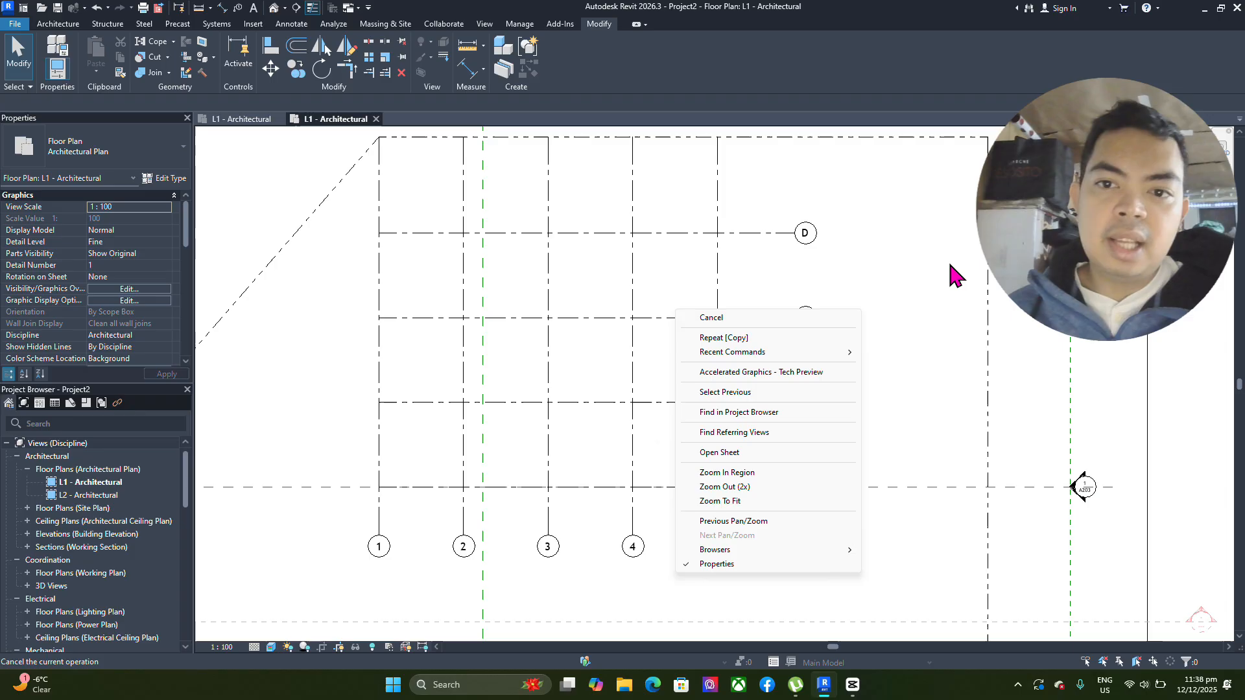
{"action": "scroll", "coordinate": [878, 323], "scroll_direction": "down", "scroll_amount": 3}
{"action": "left_click", "coordinate": [945, 338]}
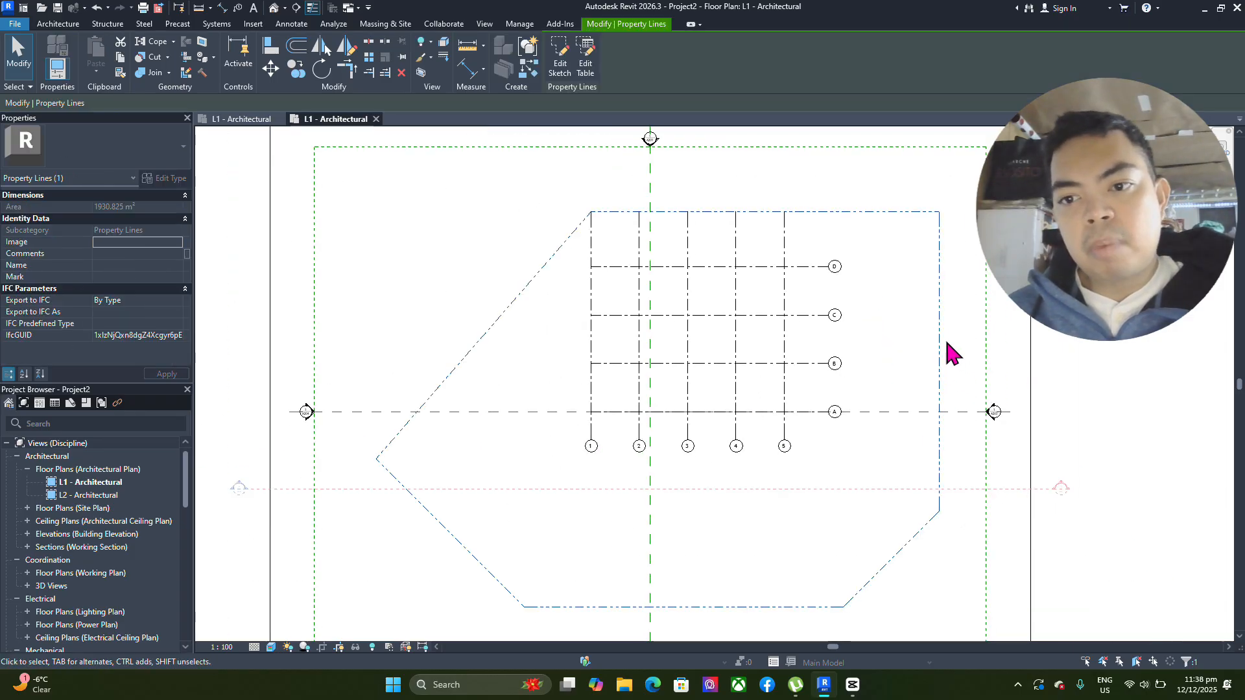
{"action": "left_click", "coordinate": [811, 363]}
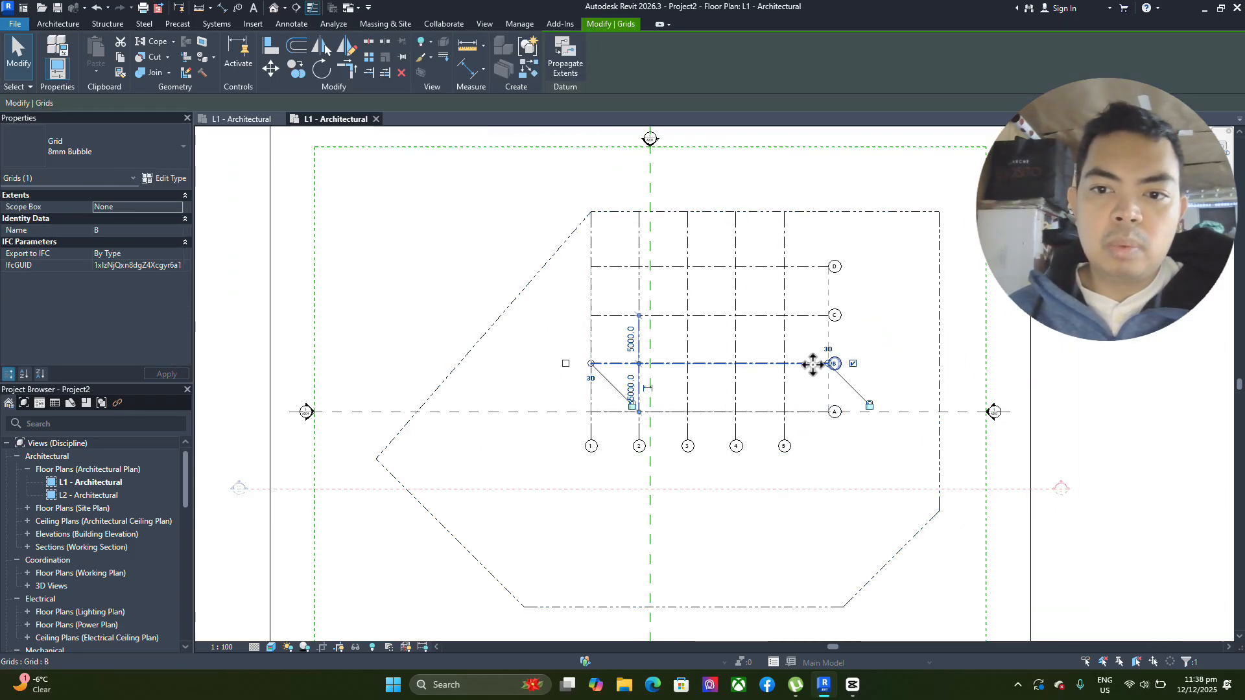
{"action": "left_click", "coordinate": [804, 315]}
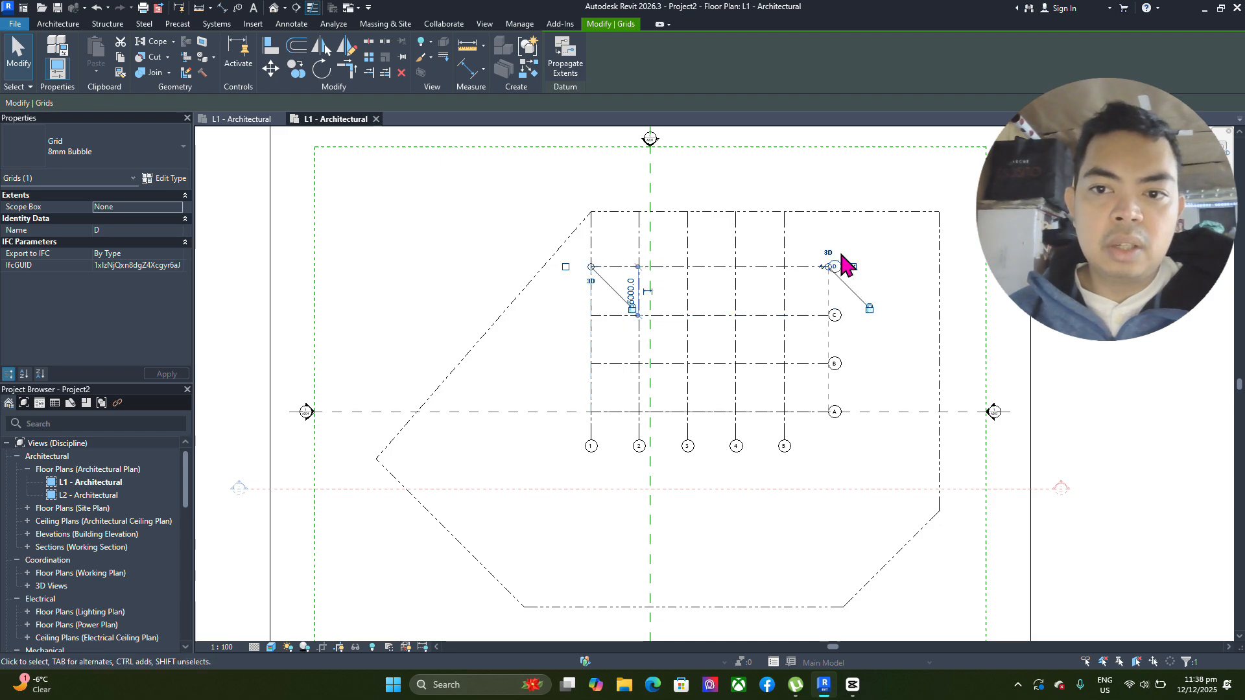
{"action": "left_click", "coordinate": [911, 258]}
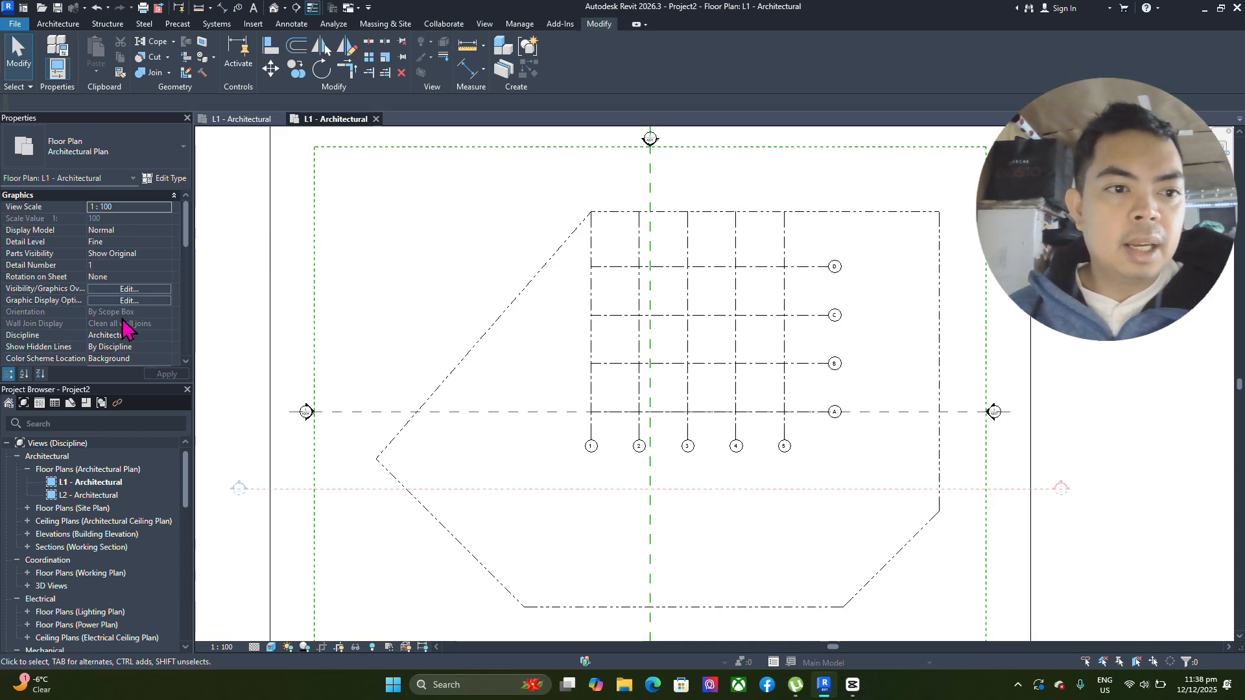
- Look through the L1 - Architectural plan's view properties, from the graphics settings to the underlay settings
{"action": "scroll", "coordinate": [128, 328], "scroll_direction": "down", "scroll_amount": 3}
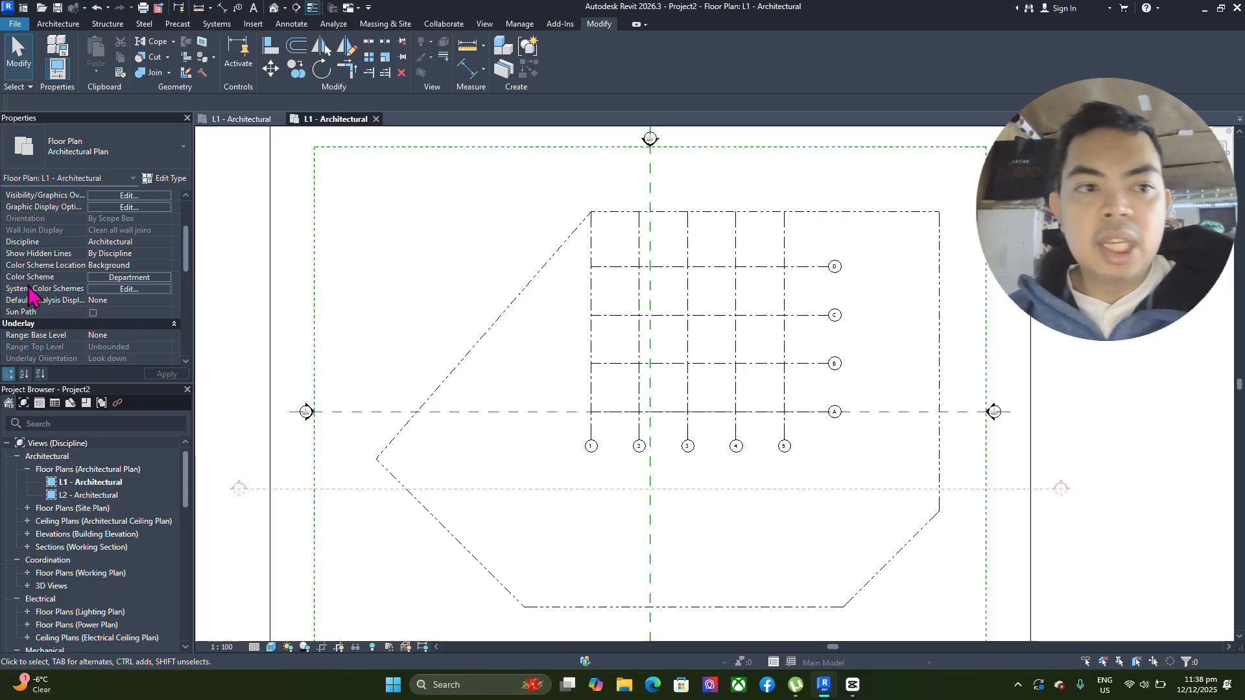
{"action": "scroll", "coordinate": [125, 297], "scroll_direction": "up", "scroll_amount": 3}
{"action": "scroll", "coordinate": [158, 301], "scroll_direction": "down", "scroll_amount": 3}
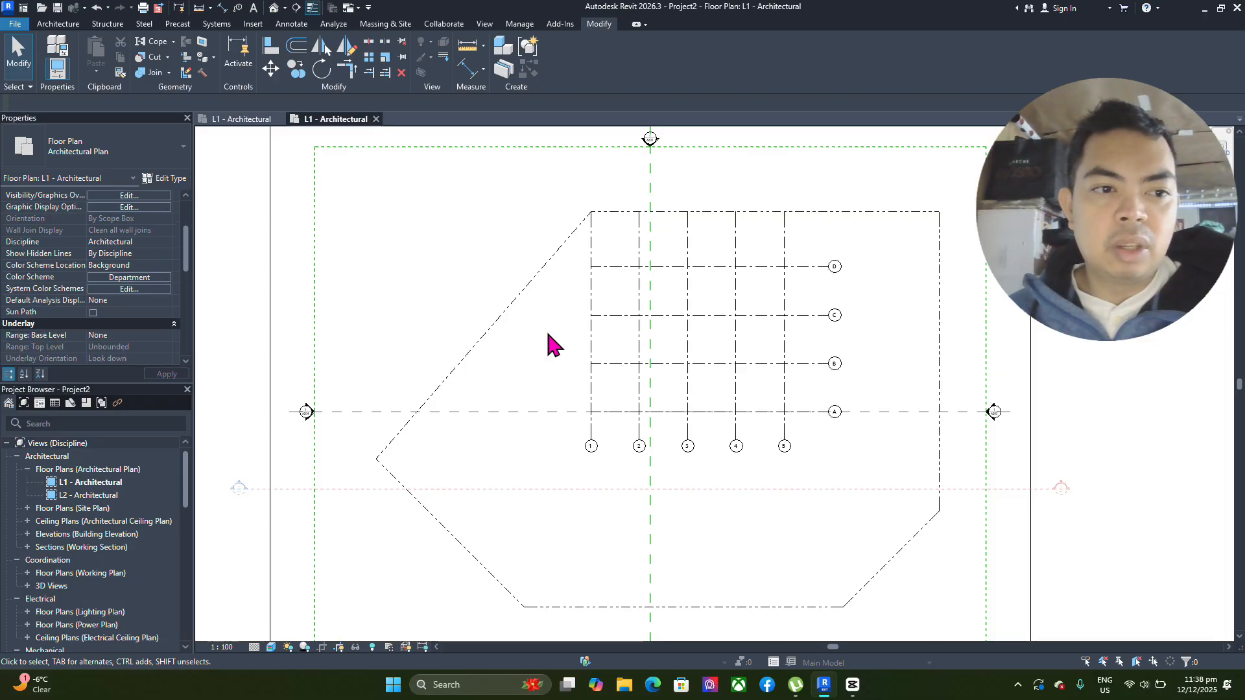